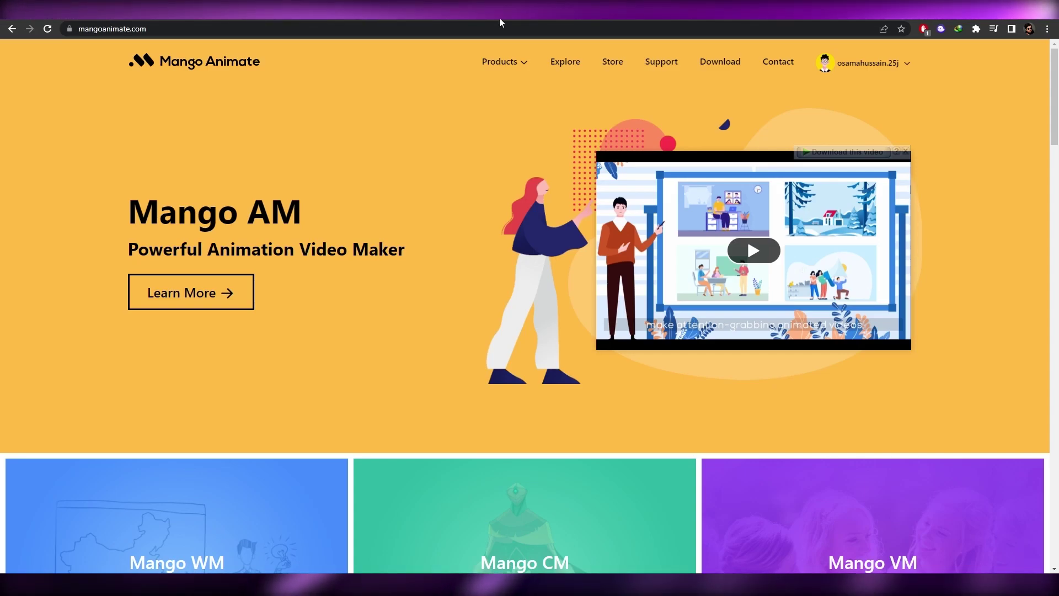
Go to the Mango WM whiteboard animation maker product page from the Products menu.
mouse_move(500, 75)
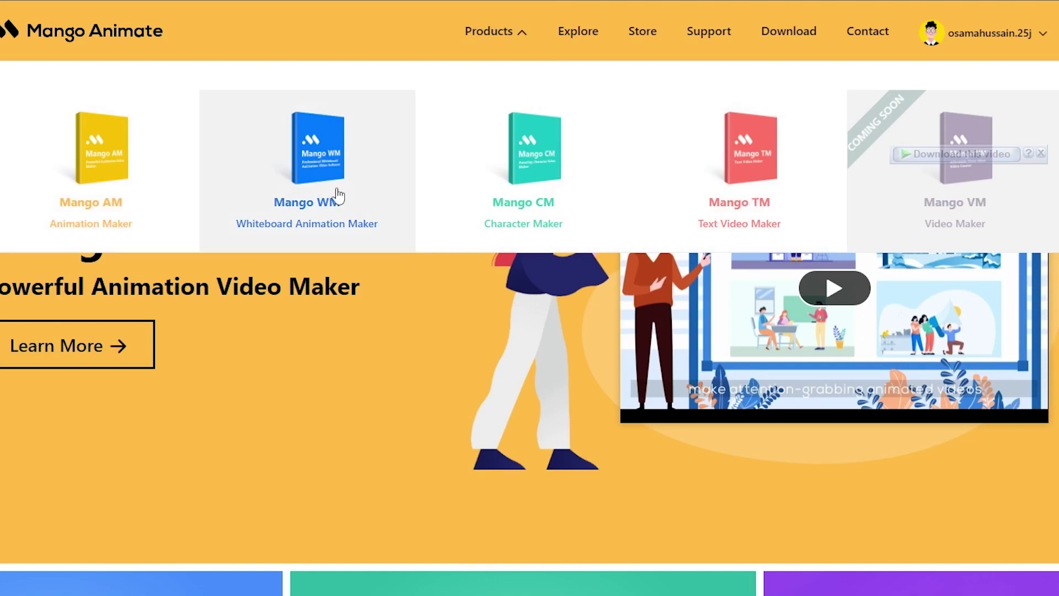
left_click(343, 185)
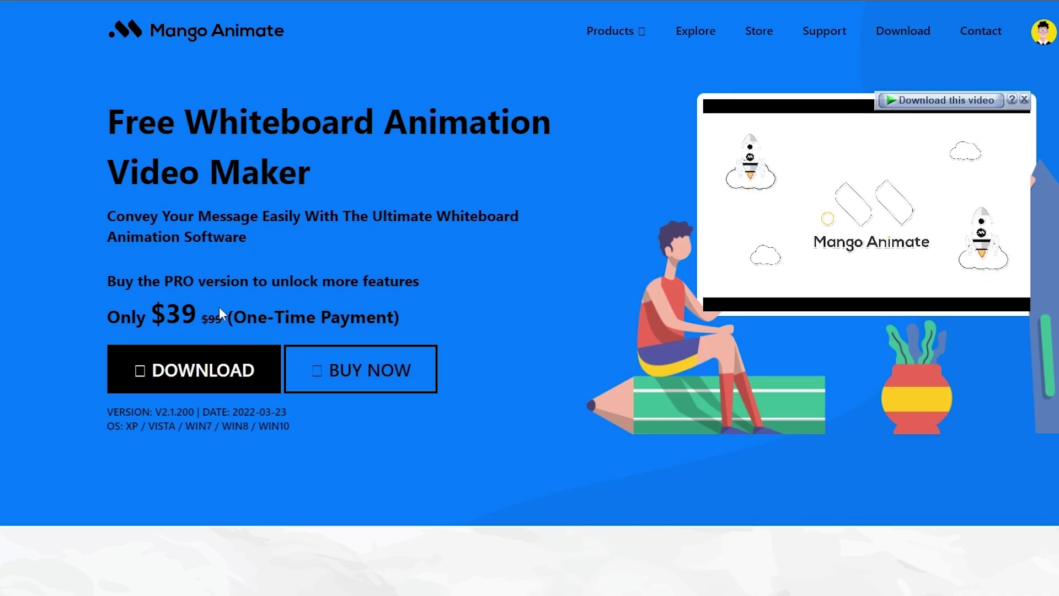
Open the download centre listing Whiteboard Animation Maker V2.1.200, then search Windows for 'white'.
left_click(200, 370)
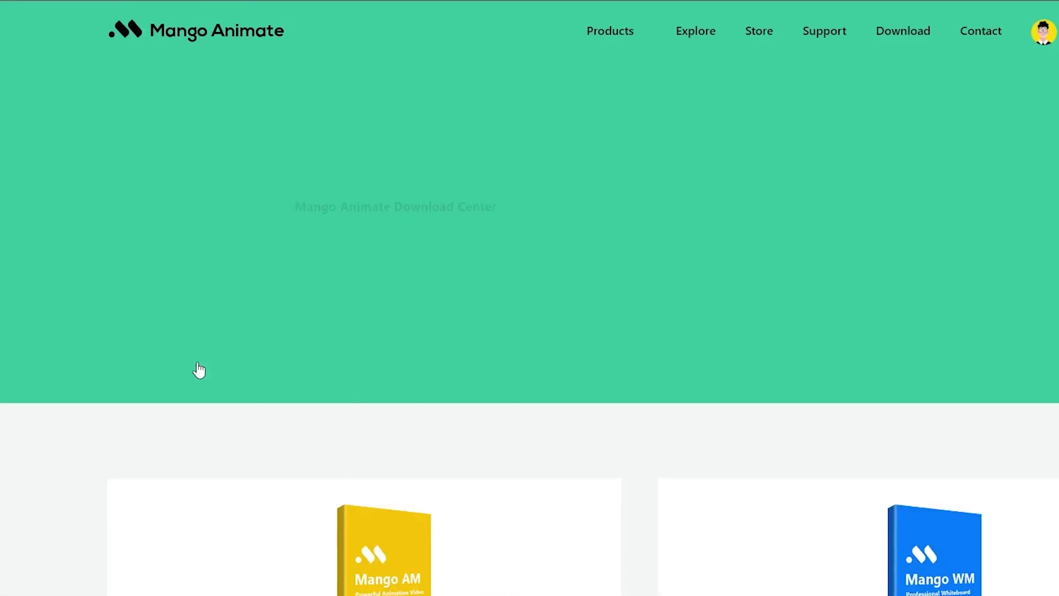
scroll(557, 389, "down", 8)
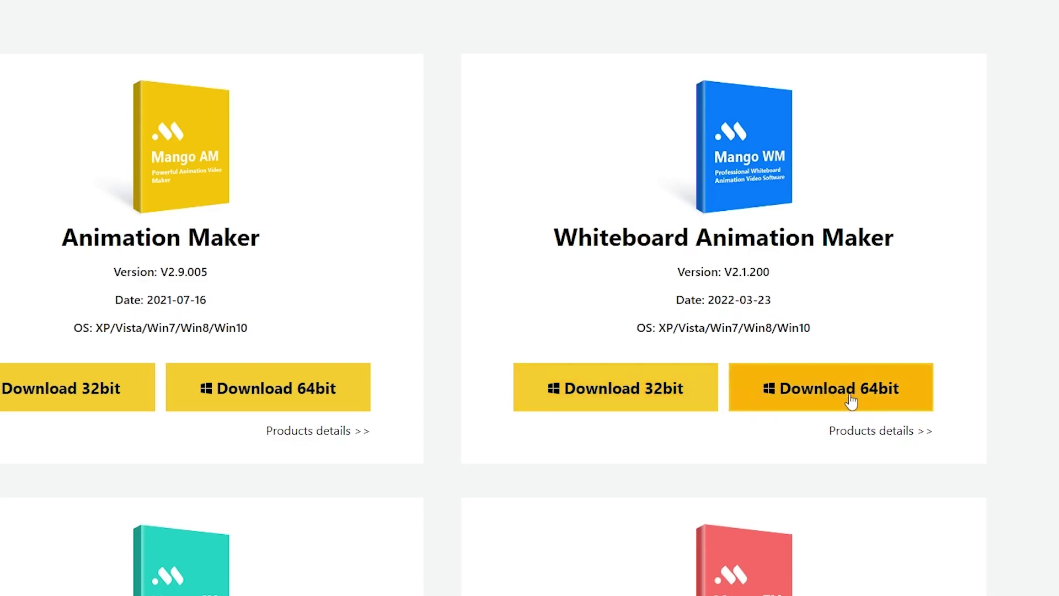
key("super")
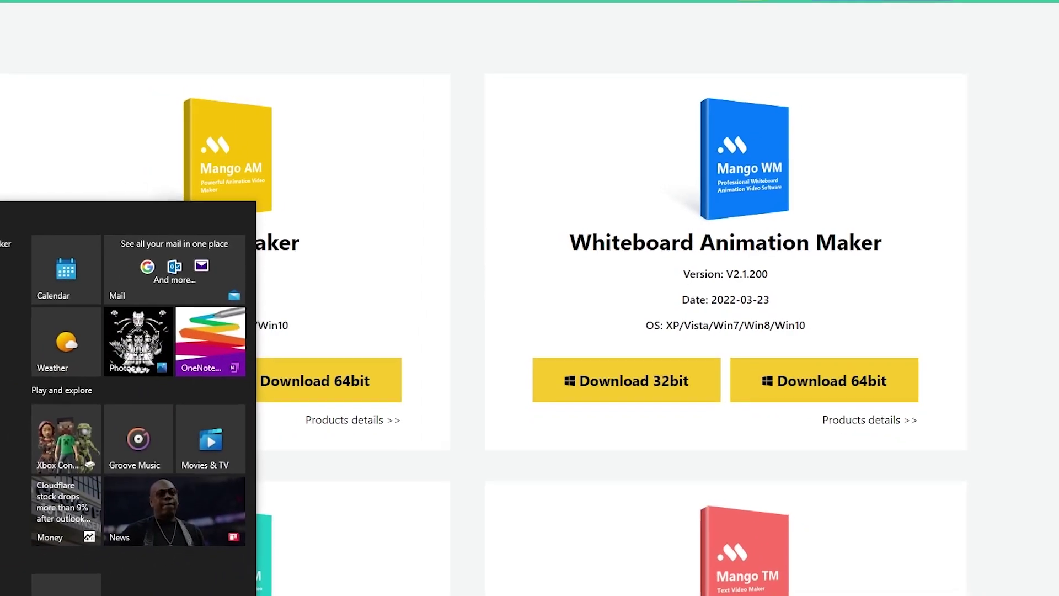
type("w")
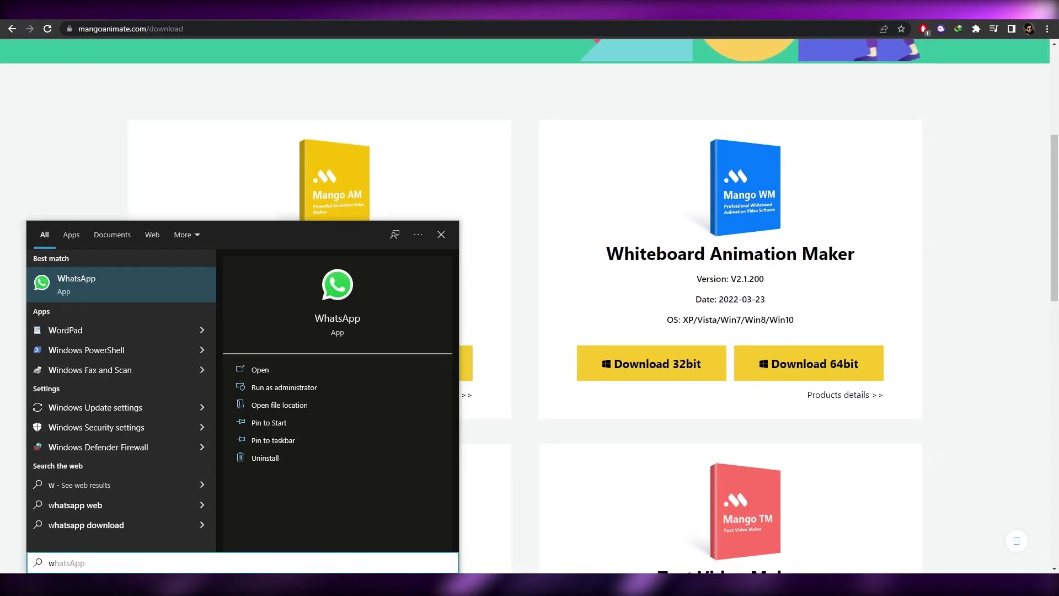
type("m")
key("BackSpace")
type("hite")
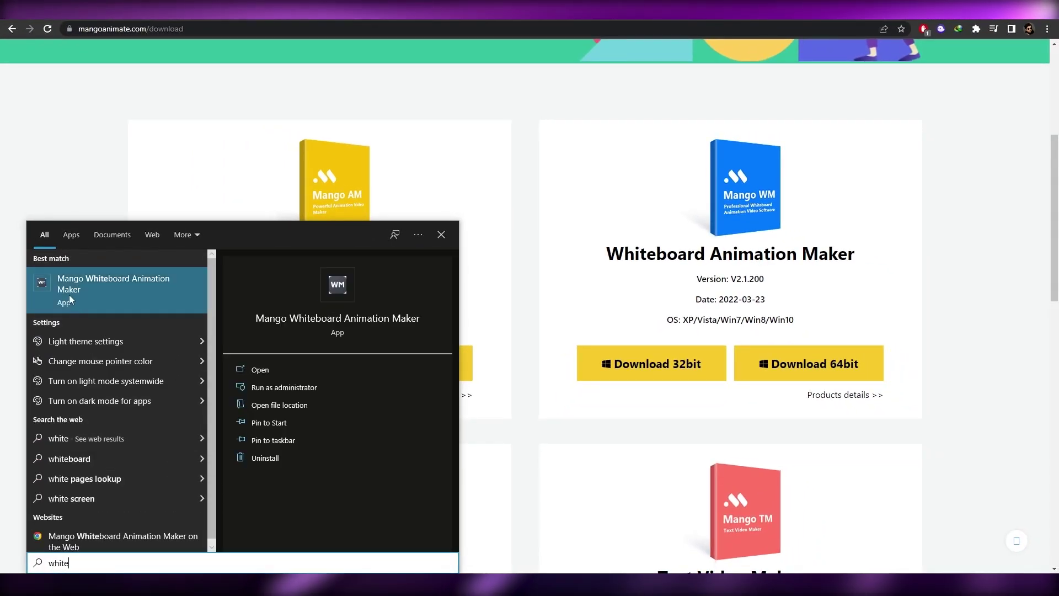
Launch Mango Whiteboard Animation Maker from Start results and bring up the account Sign In dialog.
left_click(145, 293)
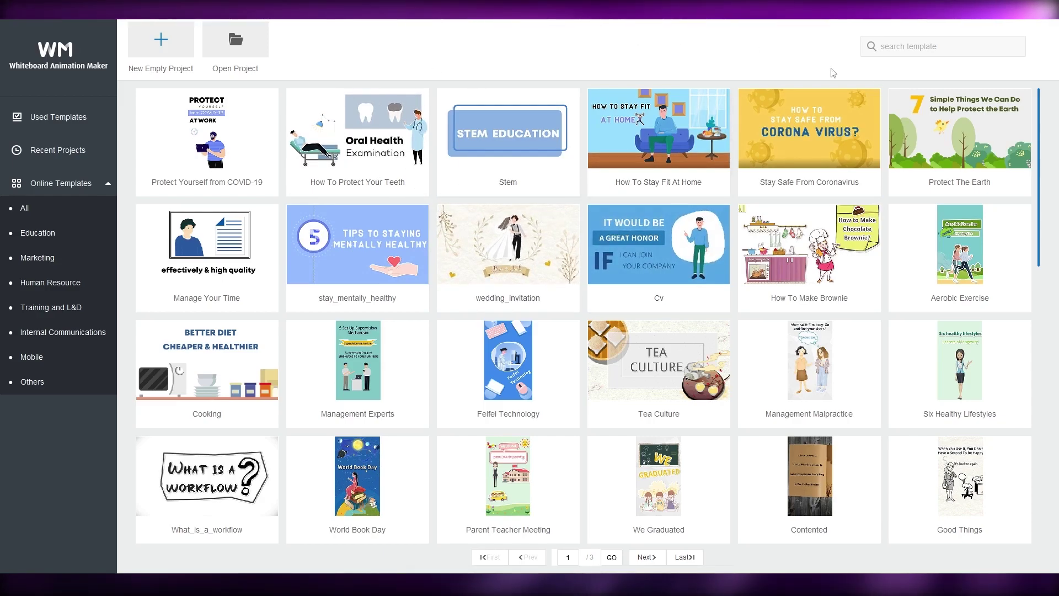
left_click(993, 25)
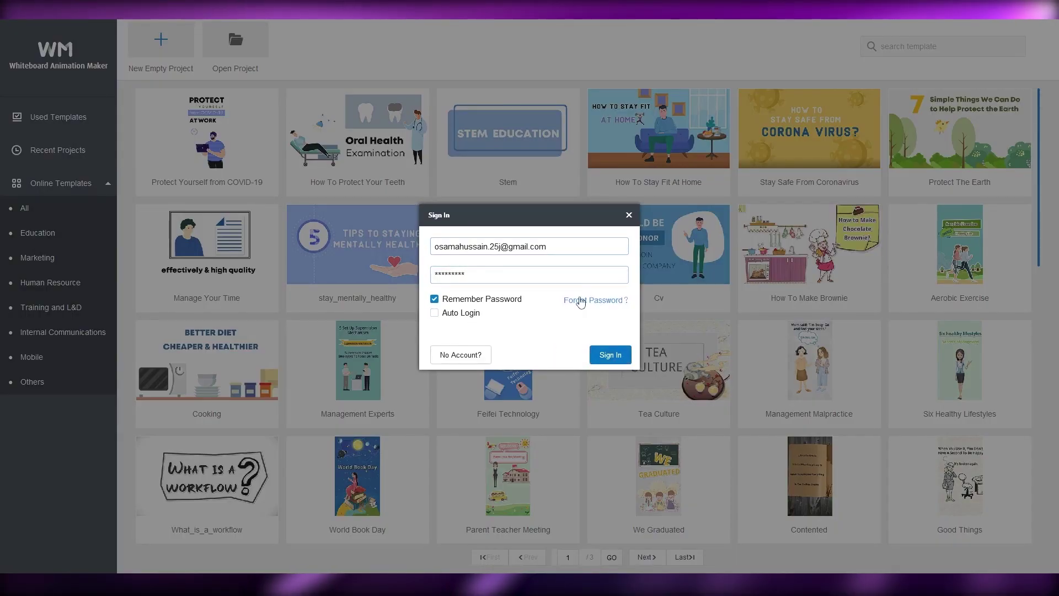
Switch to the Sign Up form with No Account?, then close the account dialog.
left_click(468, 358)
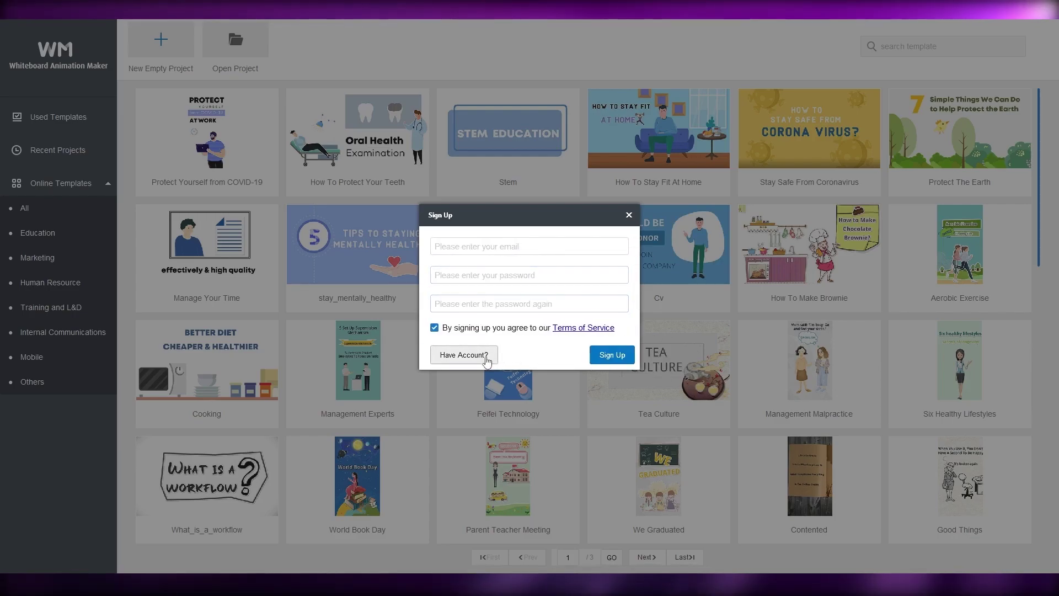
left_click(464, 354)
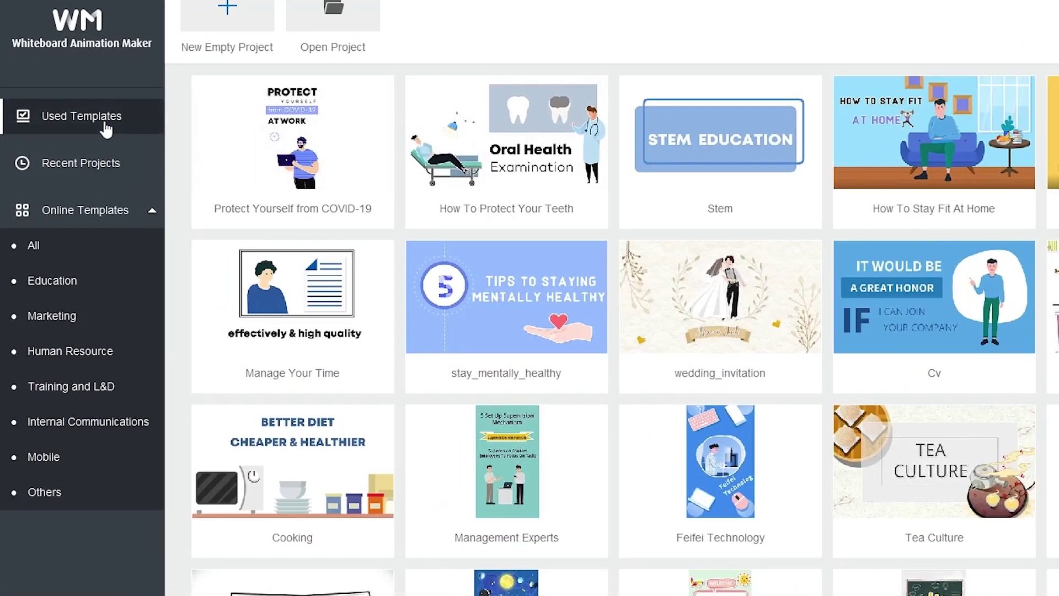
Browse Used Templates and Recent Projects, then show all Online Templates.
left_click(106, 129)
left_click(97, 175)
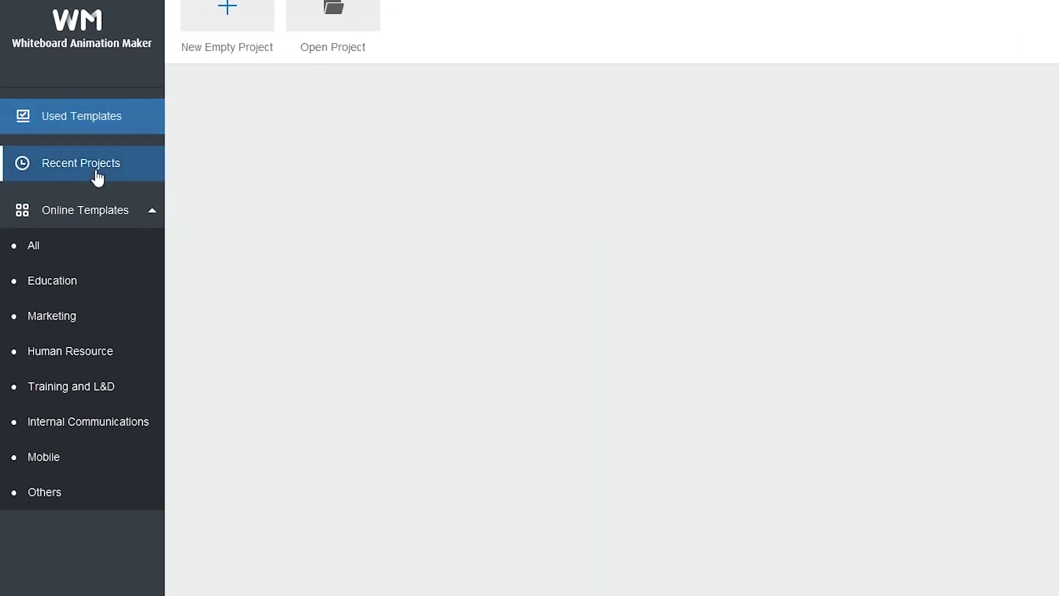
left_click(102, 221)
left_click(103, 219)
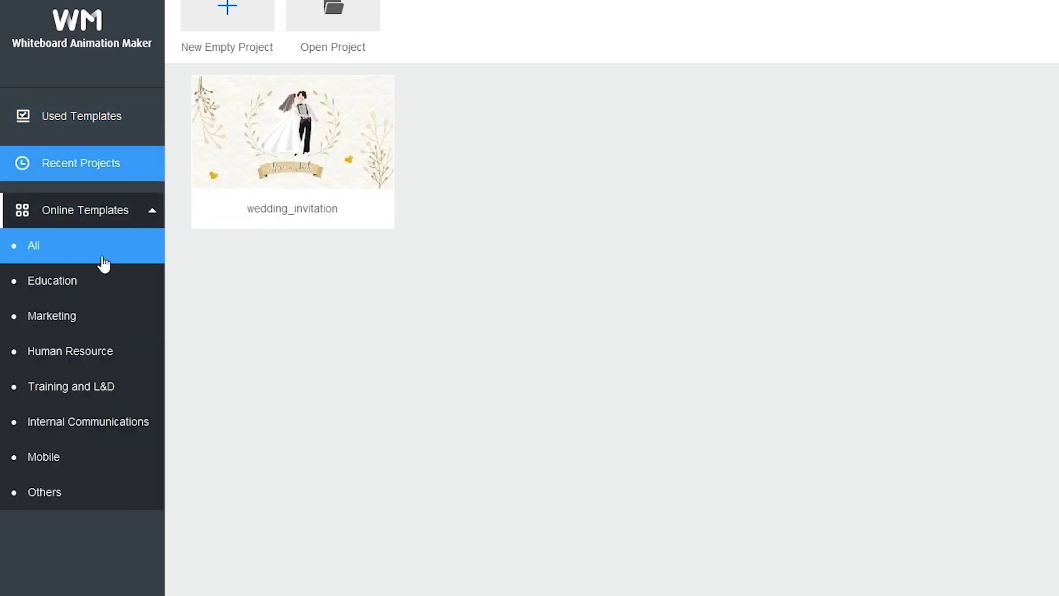
left_click(92, 248)
Scroll the online gallery and download the stay_mentally_healthy template.
scroll(732, 295, "down", 10)
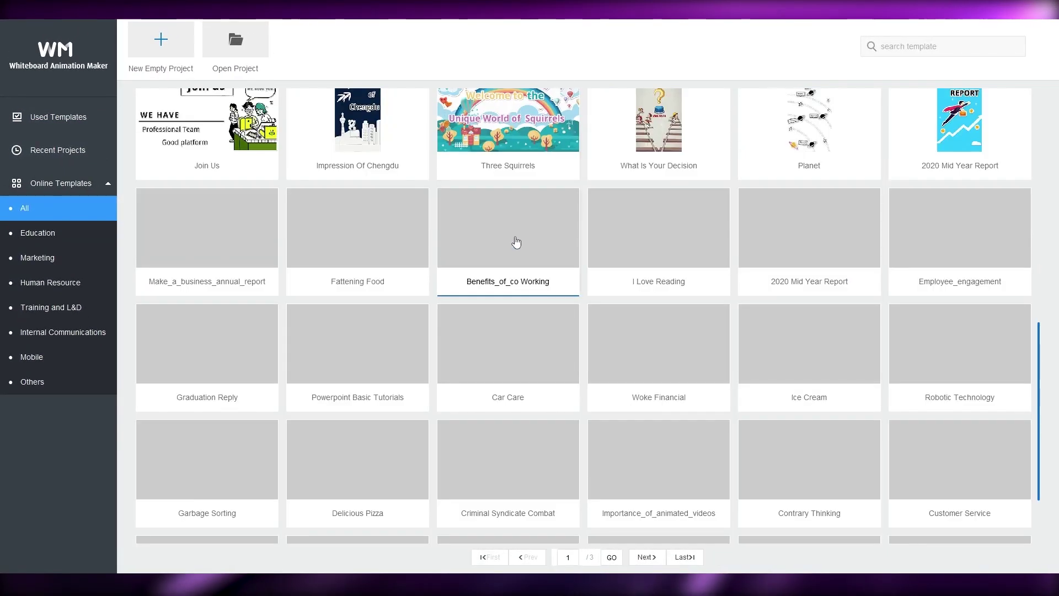
scroll(546, 251, "down", 2)
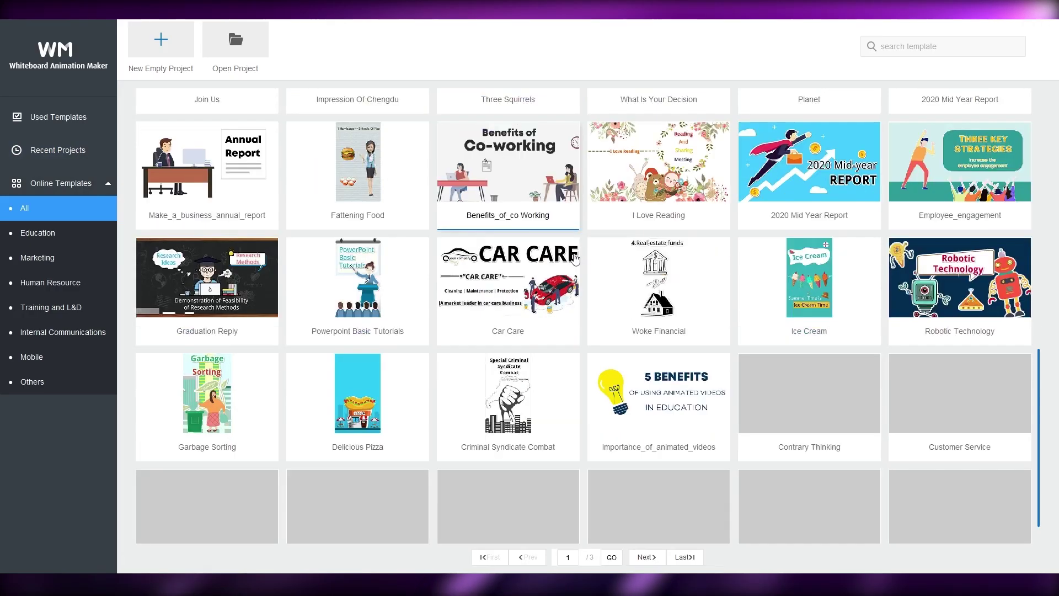
scroll(580, 258, "up", 12)
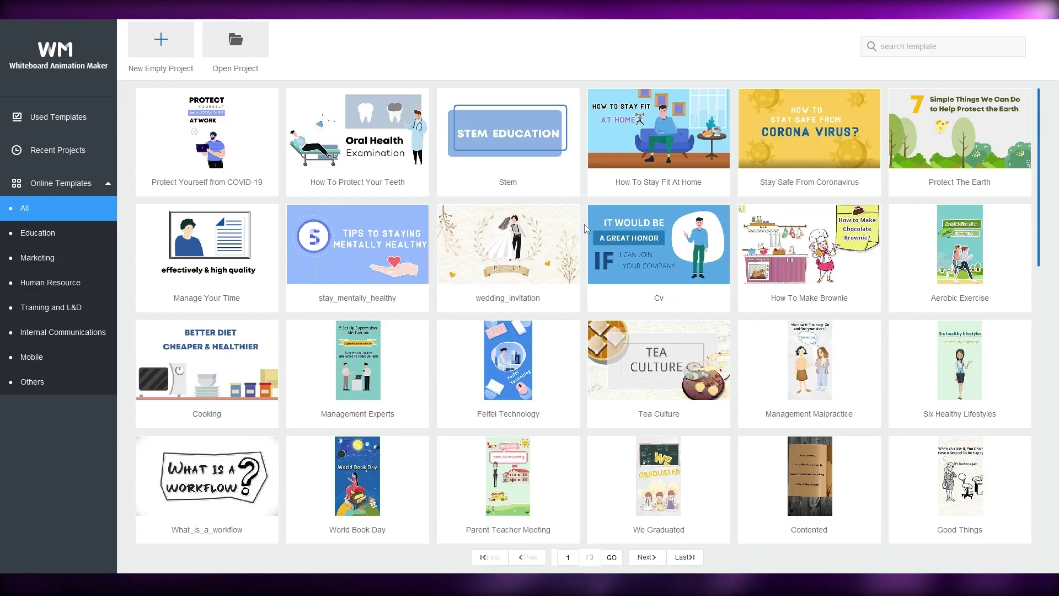
scroll(583, 291, "down", 2)
scroll(441, 292, "up", 2)
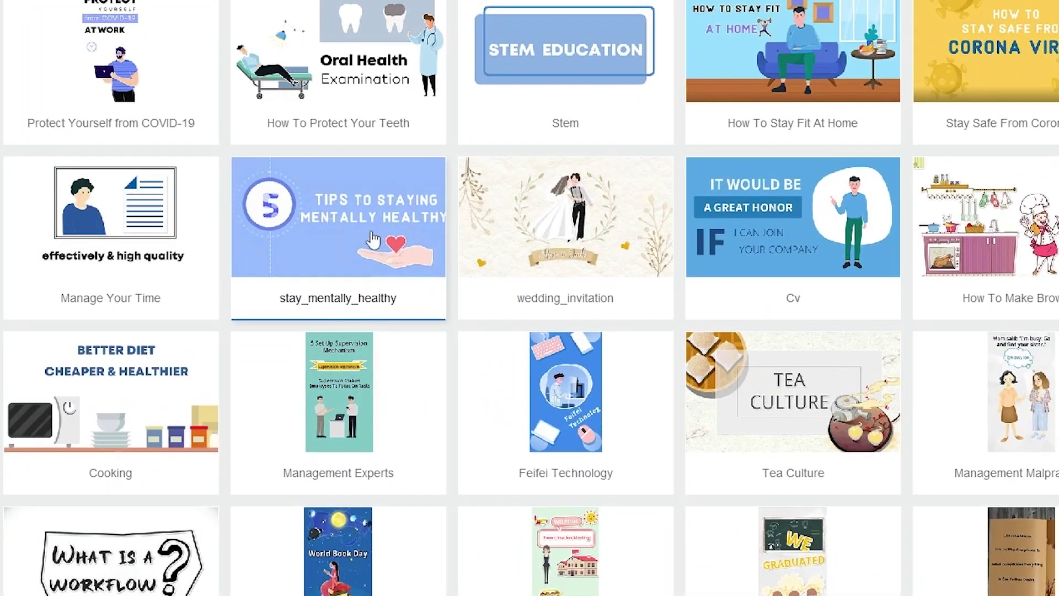
left_click(338, 228)
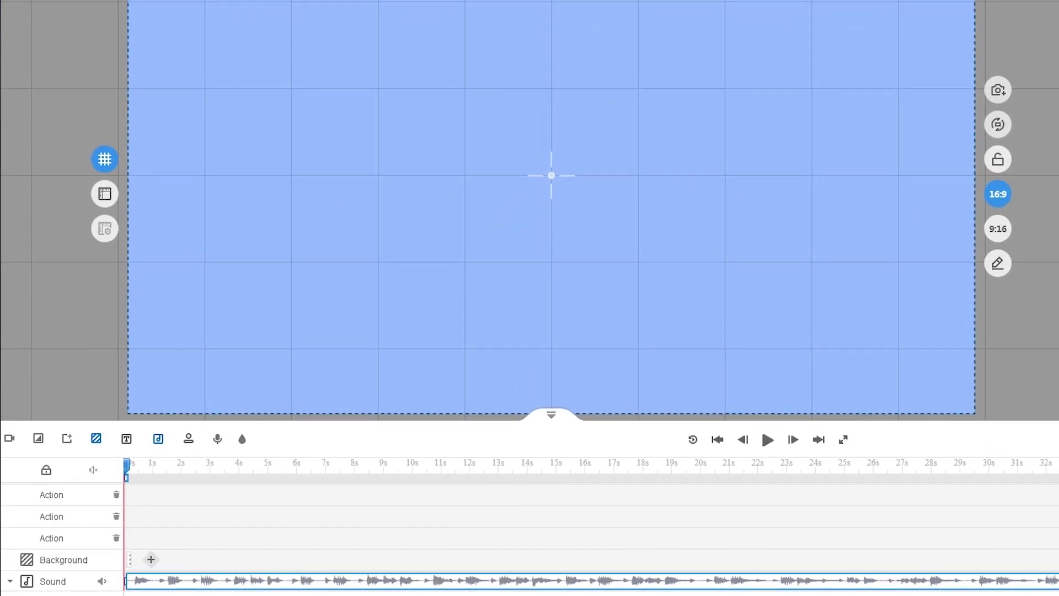
Scroll through the timeline's Action tracks holding entrance, exit and Move emphasis clips.
scroll(660, 576, "up", 5)
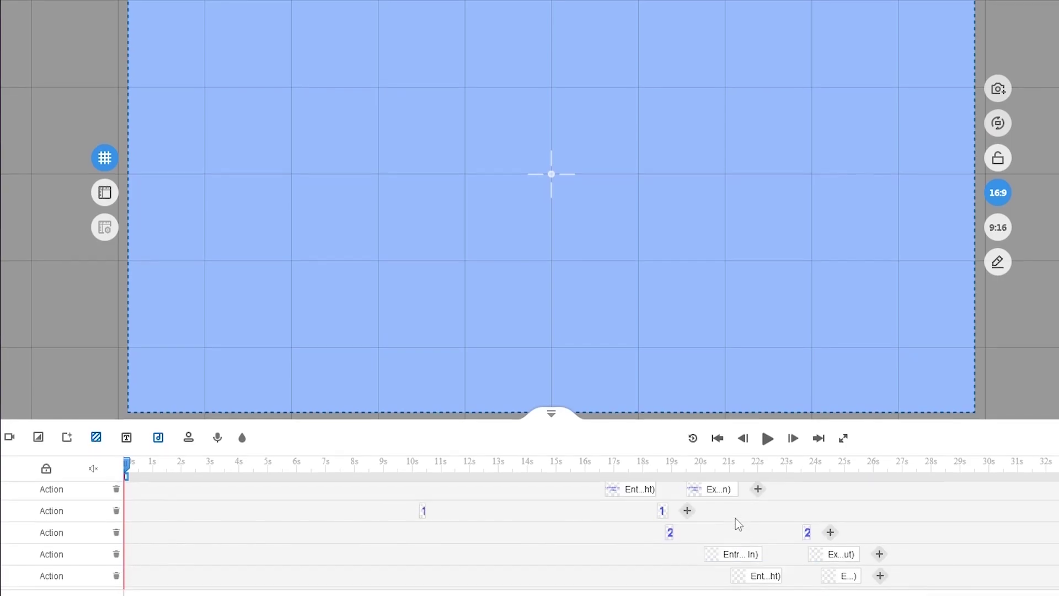
scroll(512, 554, "up", 5)
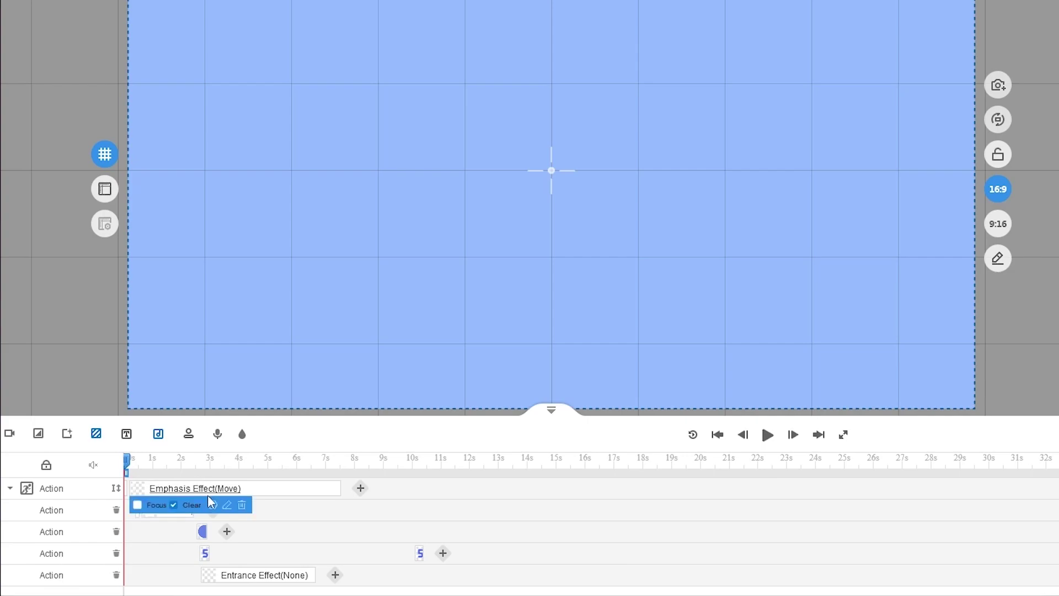
scroll(222, 527, "down", 8)
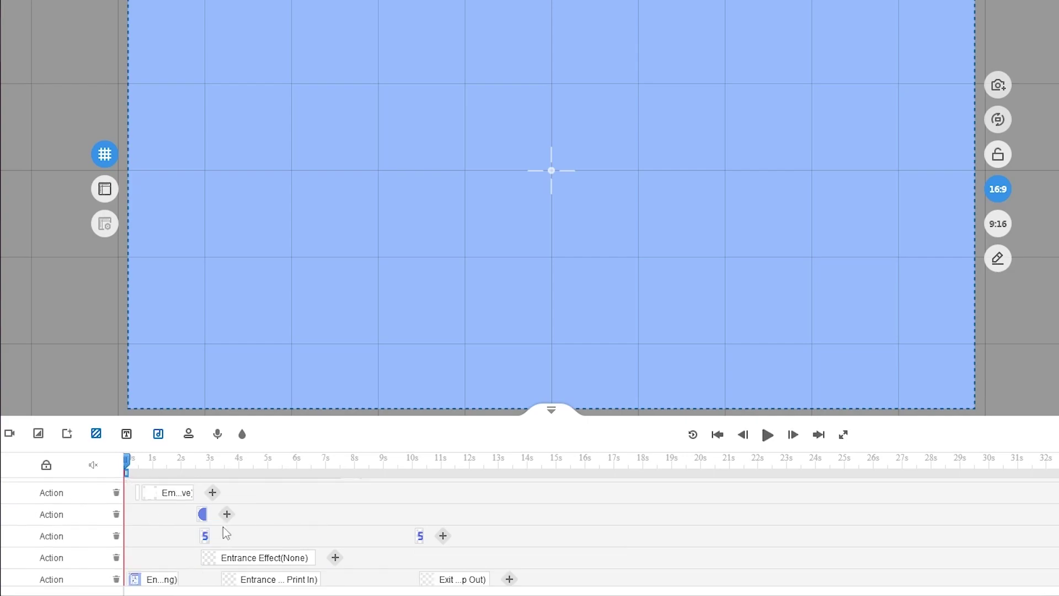
scroll(645, 544, "down", 10)
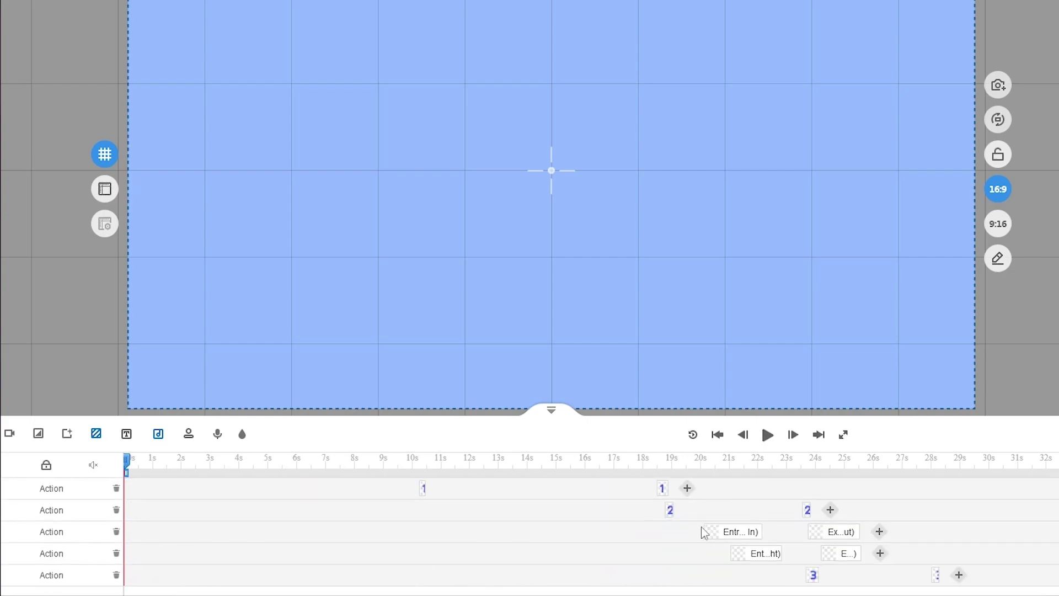
scroll(686, 544, "up", 15)
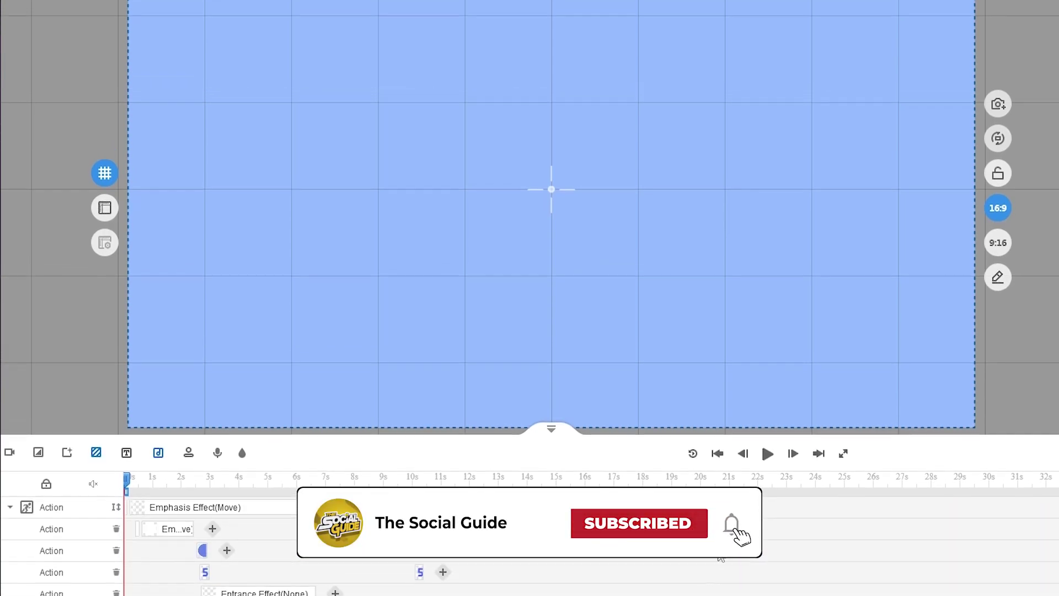
scroll(558, 207, "down", 3)
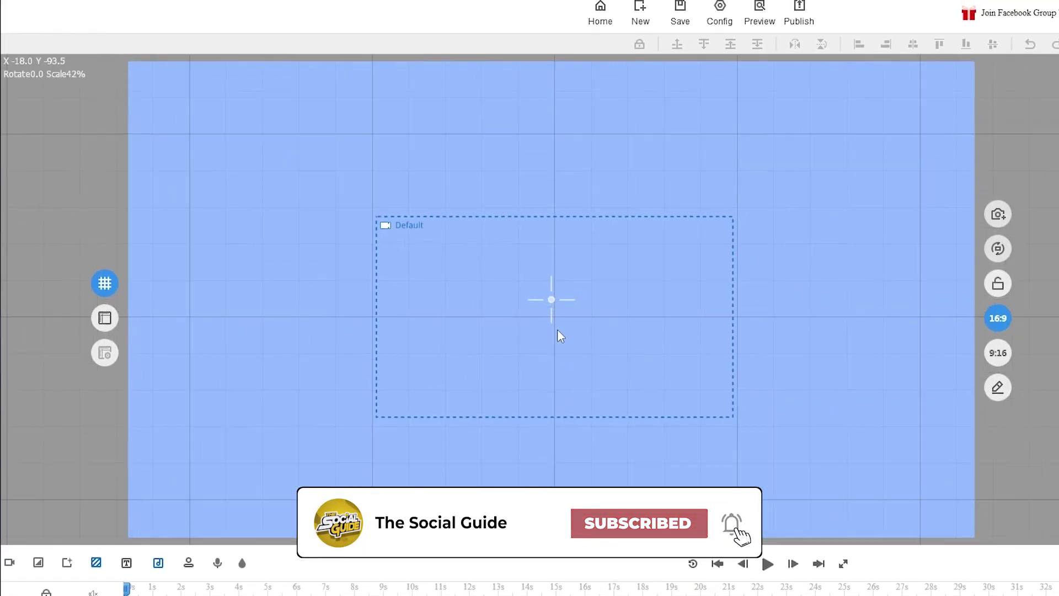
scroll(557, 329, "down", 3)
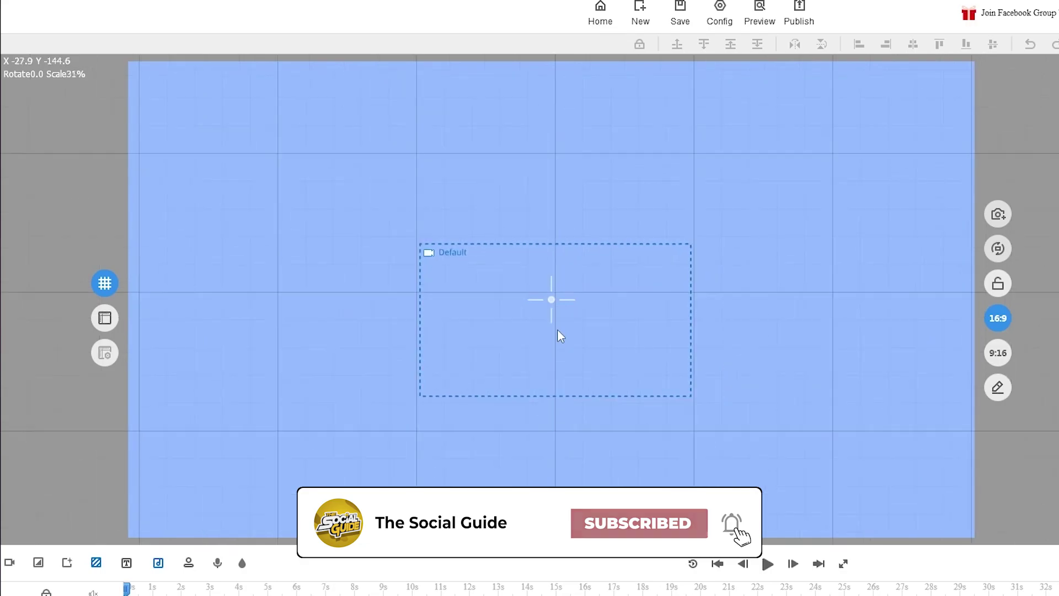
scroll(568, 331, "up", 5)
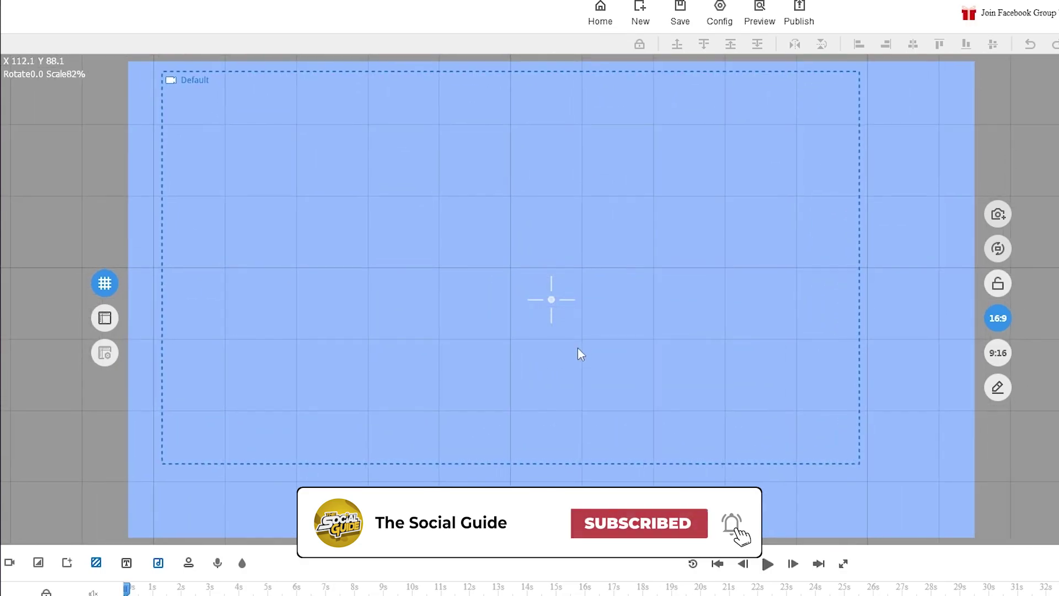
scroll(535, 254, "up", 5)
scroll(551, 290, "down", 1)
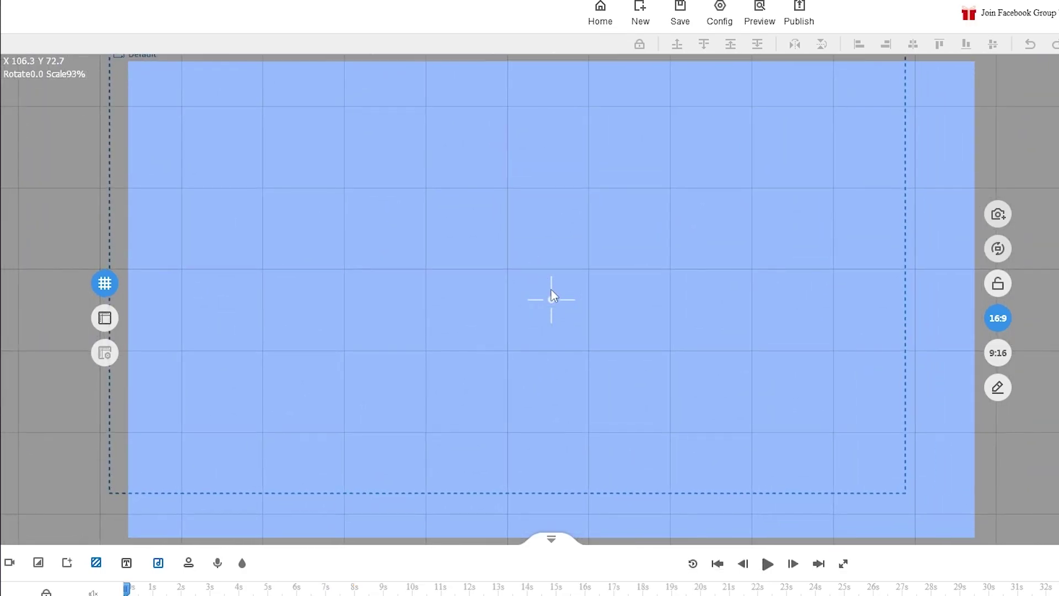
scroll(551, 298, "down", 3)
scroll(552, 298, "up", 5)
scroll(551, 298, "down", 3)
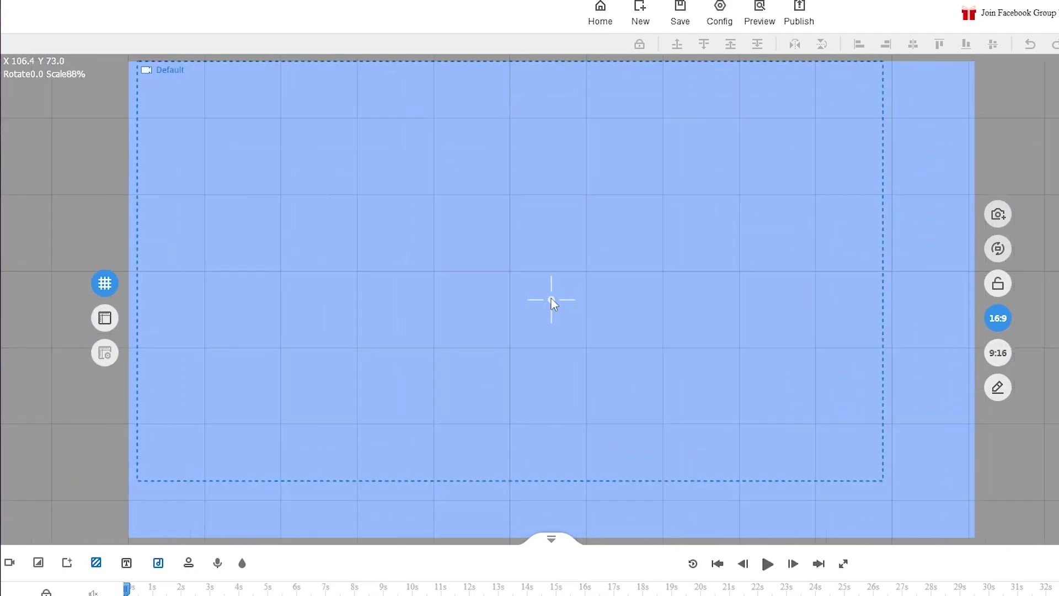
left_click_drag(765, 272, 775, 285)
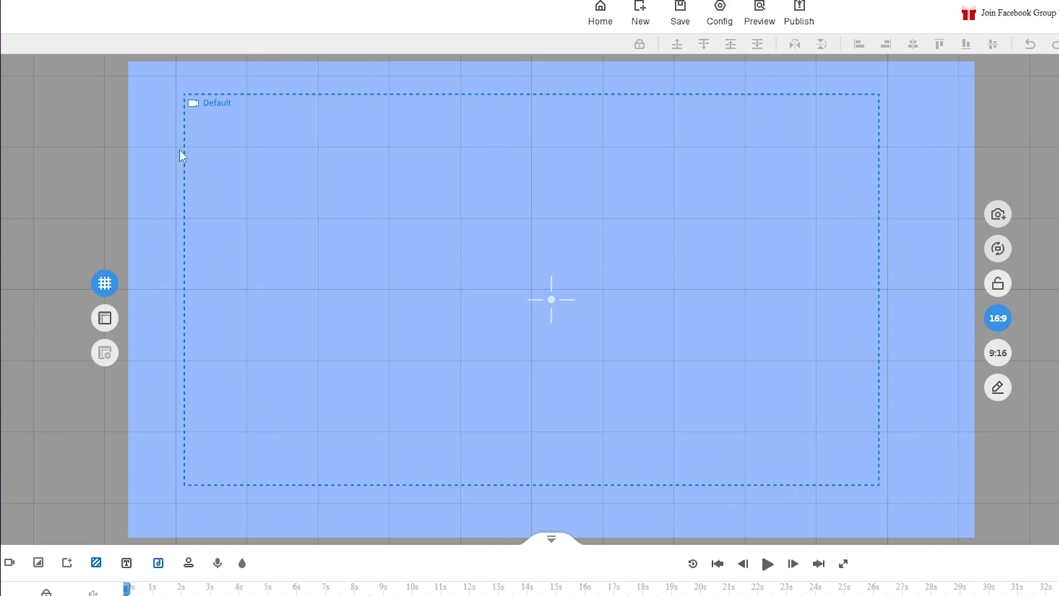
scroll(386, 301, "down", 3)
left_click_drag(554, 290, 623, 284)
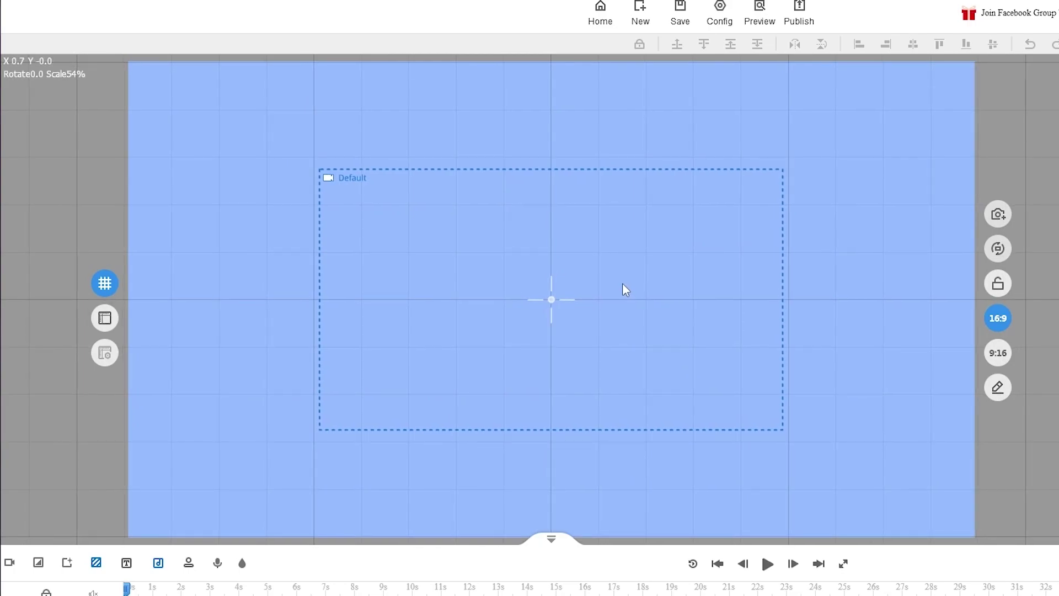
scroll(554, 264, "up", 3)
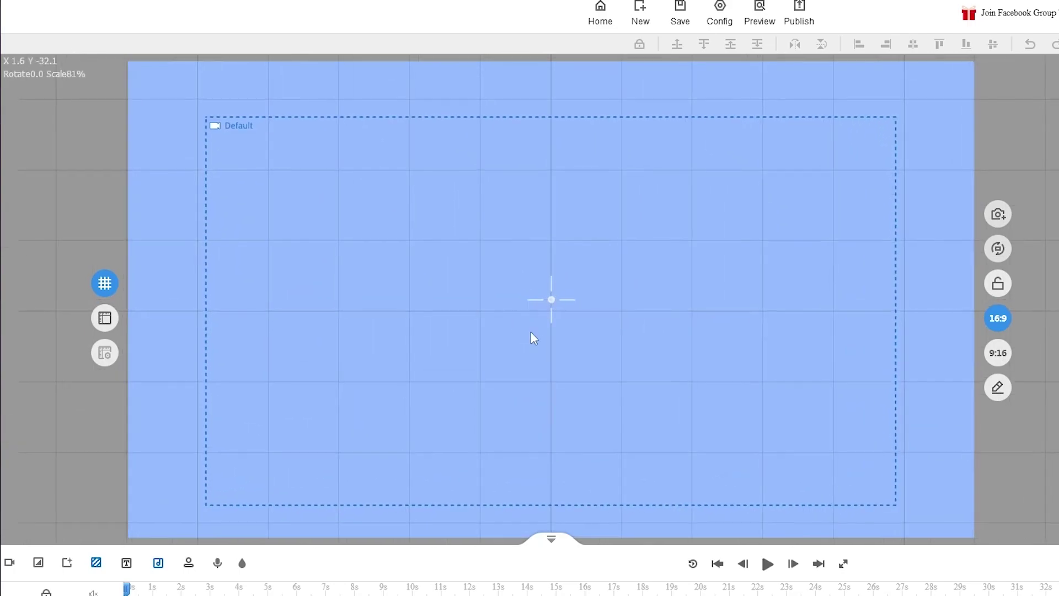
scroll(551, 300, "up", 2)
scroll(551, 298, "down", 3)
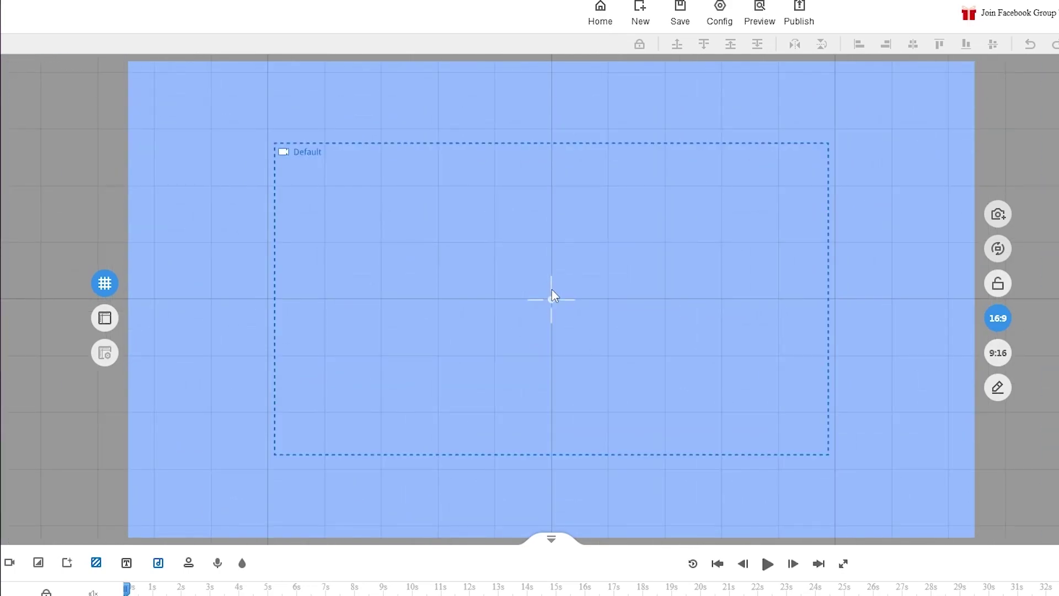
scroll(713, 392, "down", 3)
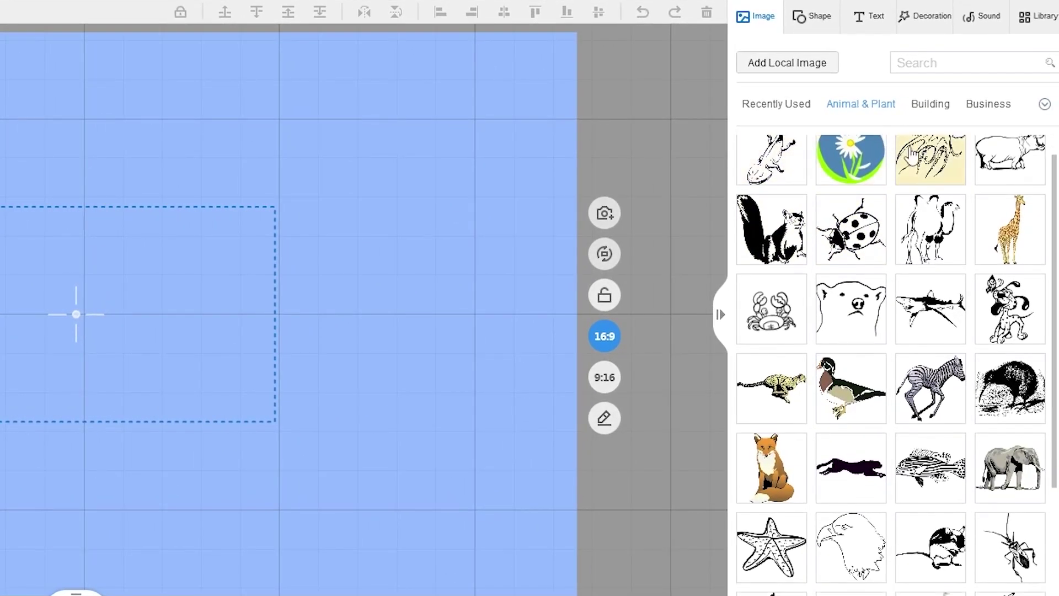
scroll(911, 156, "down", 1)
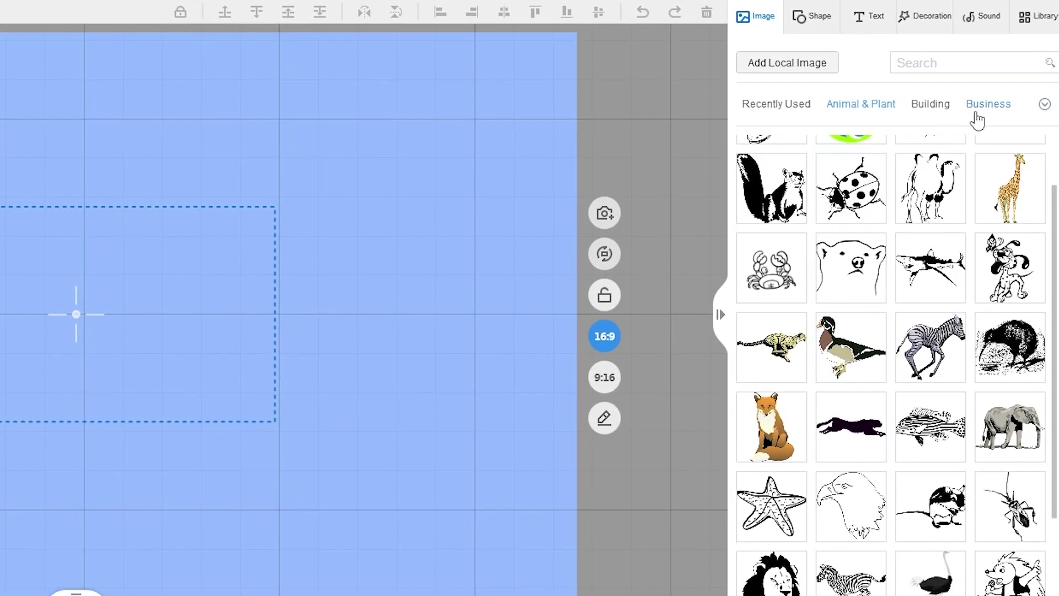
scroll(818, 185, "down", 1)
left_click(835, 279)
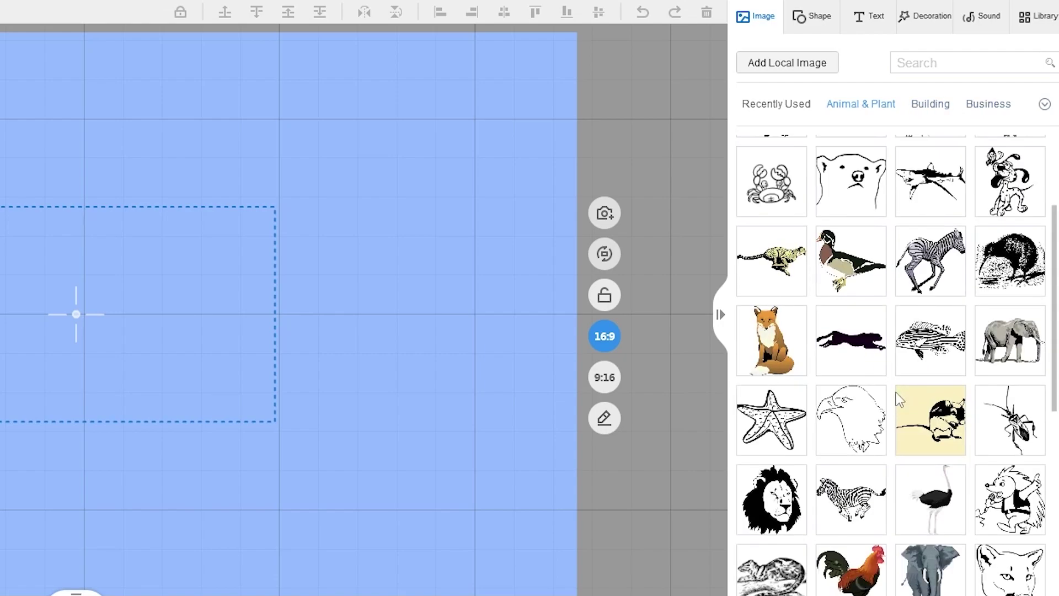
scroll(895, 392, "up", 3)
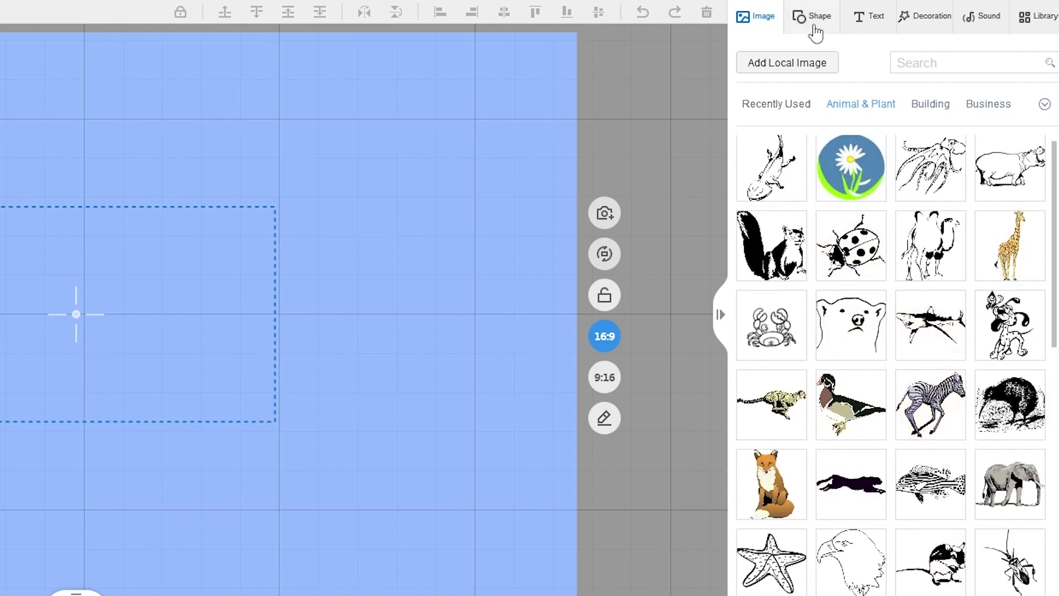
left_click(814, 20)
left_click(869, 24)
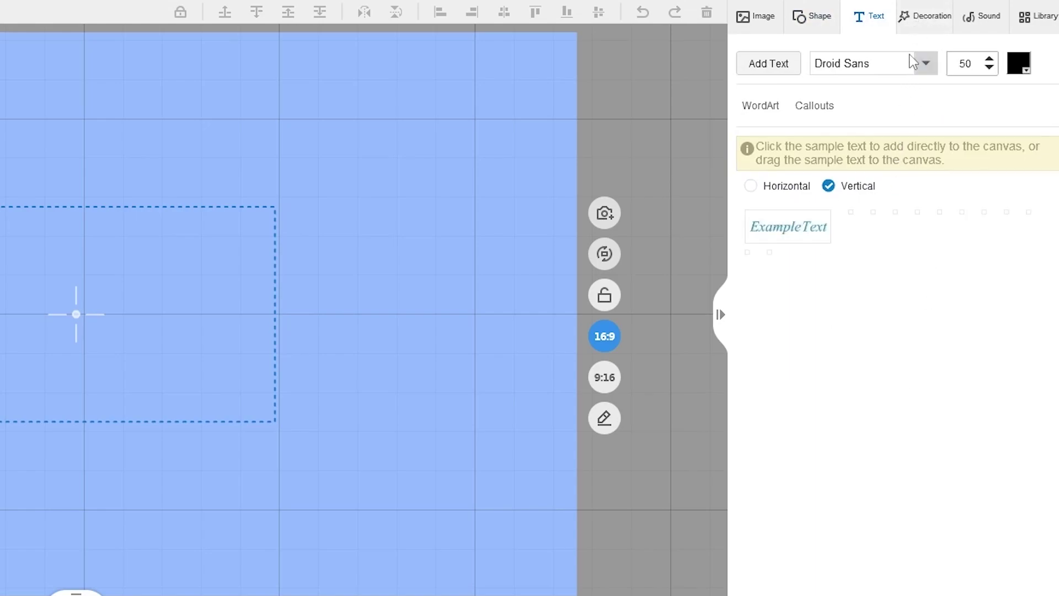
left_click(916, 25)
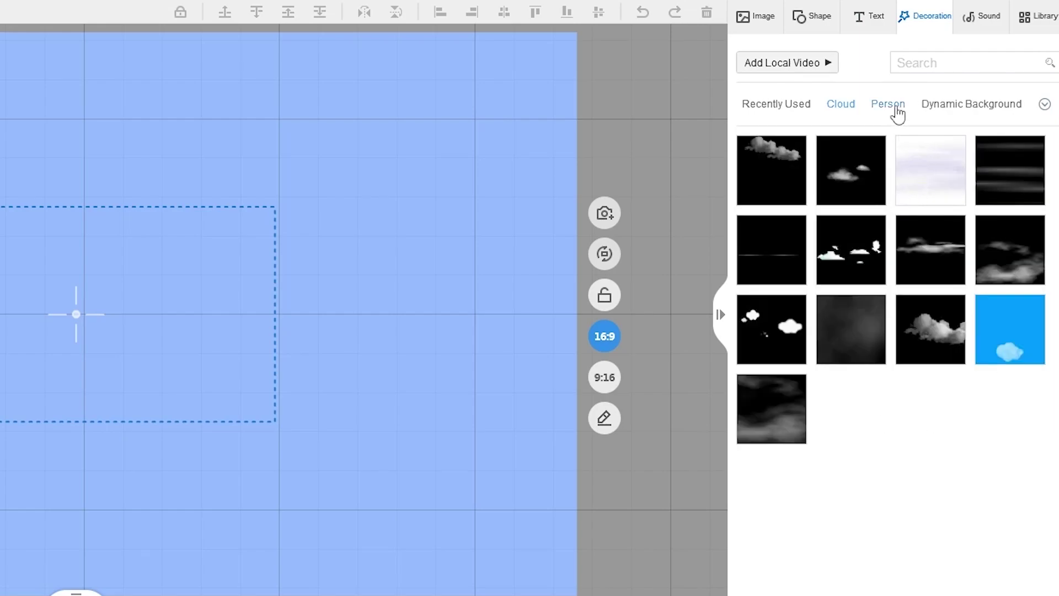
left_click(895, 106)
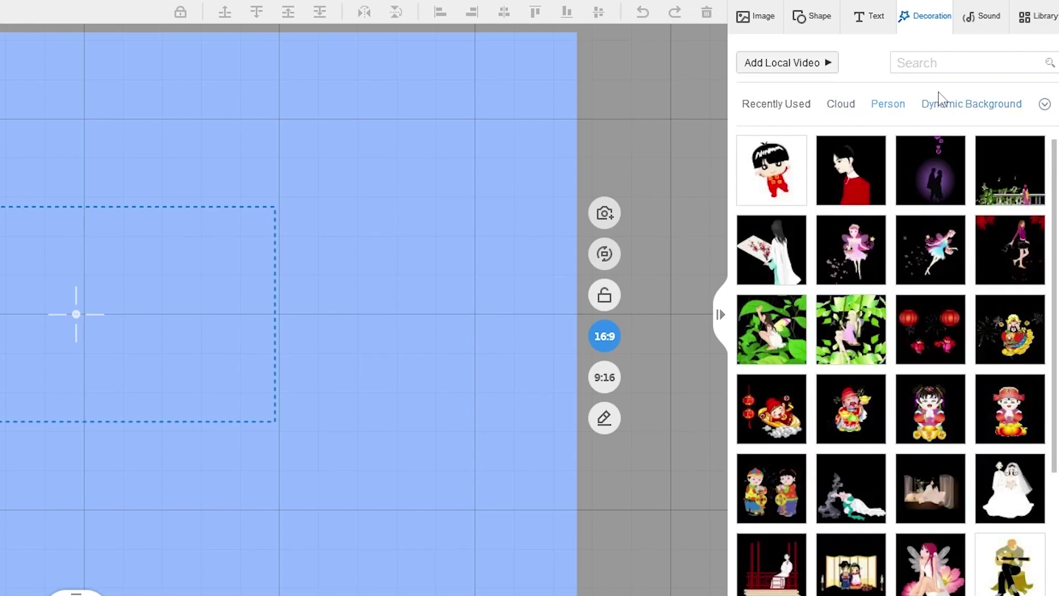
left_click(946, 112)
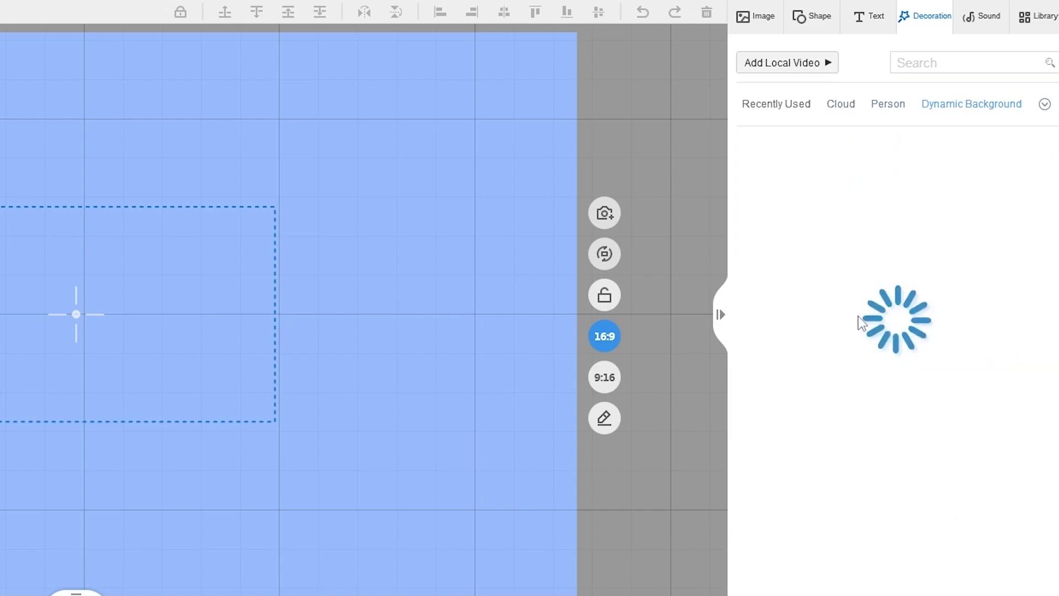
left_click(784, 108)
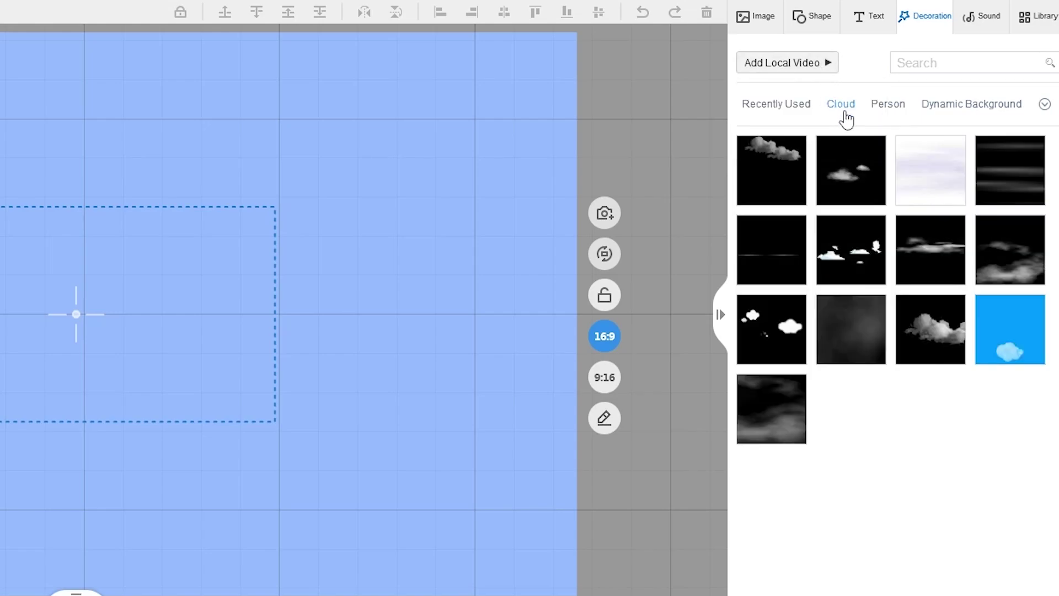
Show the Cartoon People clipart in the Image library, then play the animation from the start.
left_click(800, 69)
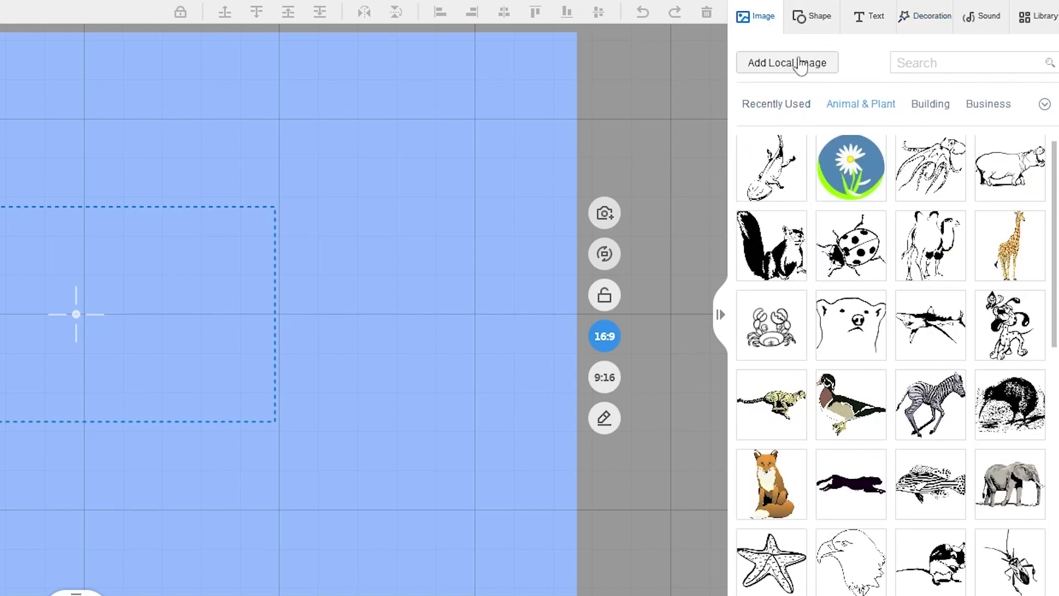
scroll(871, 200, "down", 1)
scroll(906, 136, "up", 1)
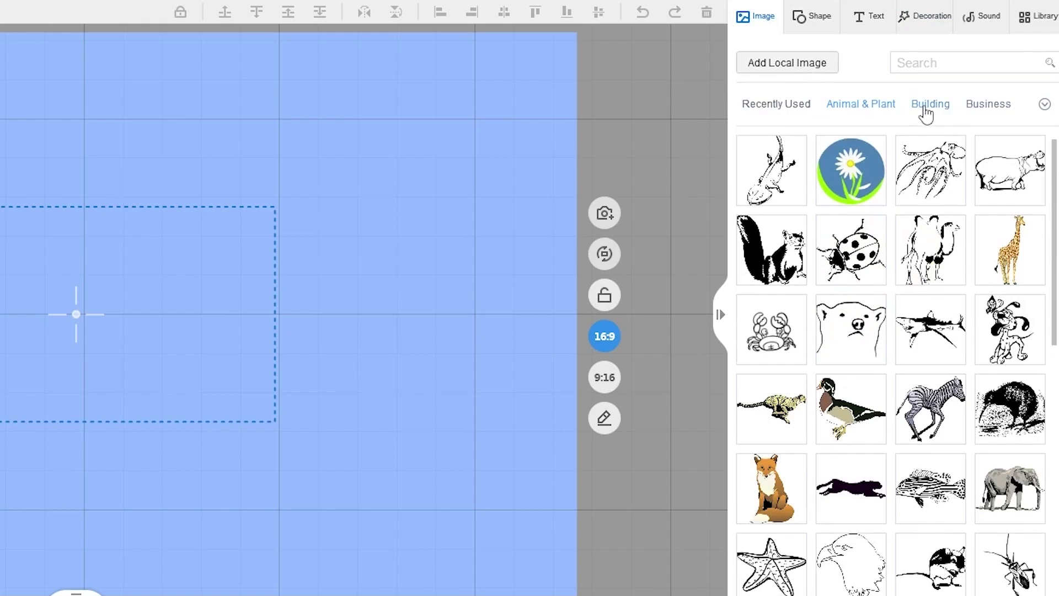
left_click(926, 110)
left_click(1044, 108)
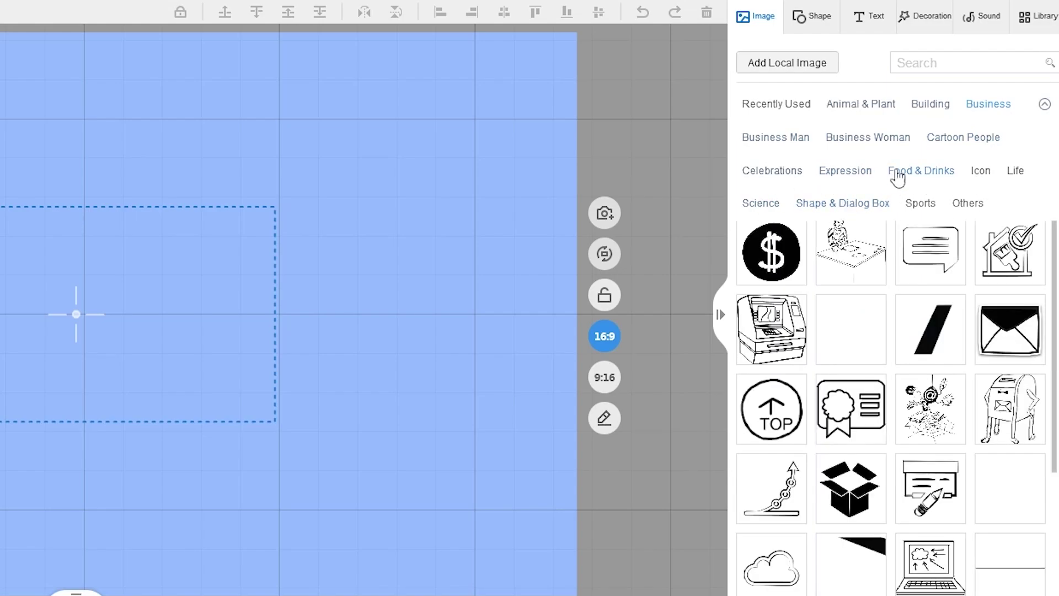
left_click(950, 142)
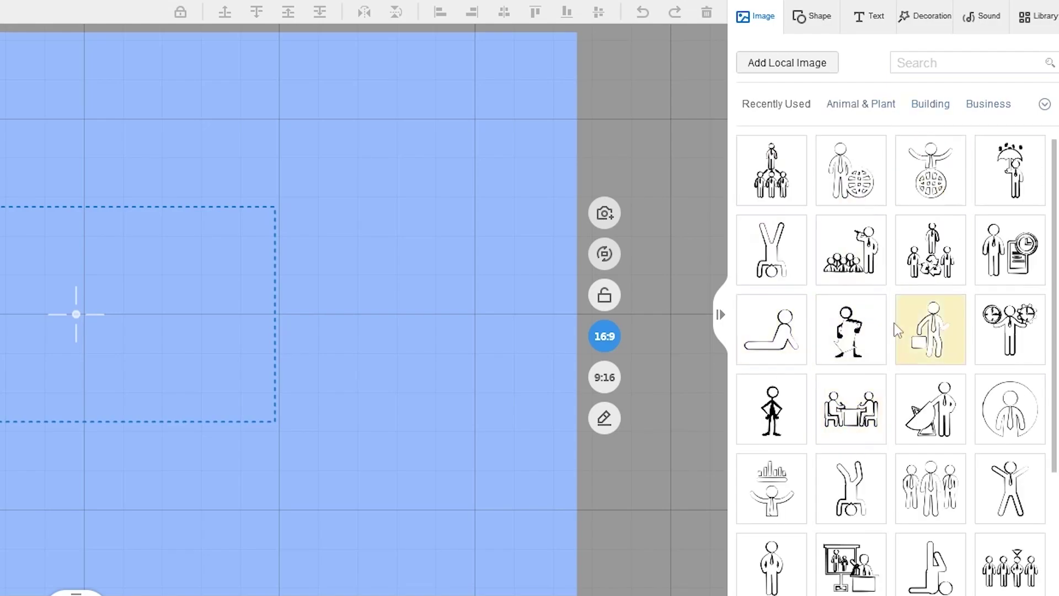
scroll(932, 320, "down", 1)
scroll(869, 497, "down", 3)
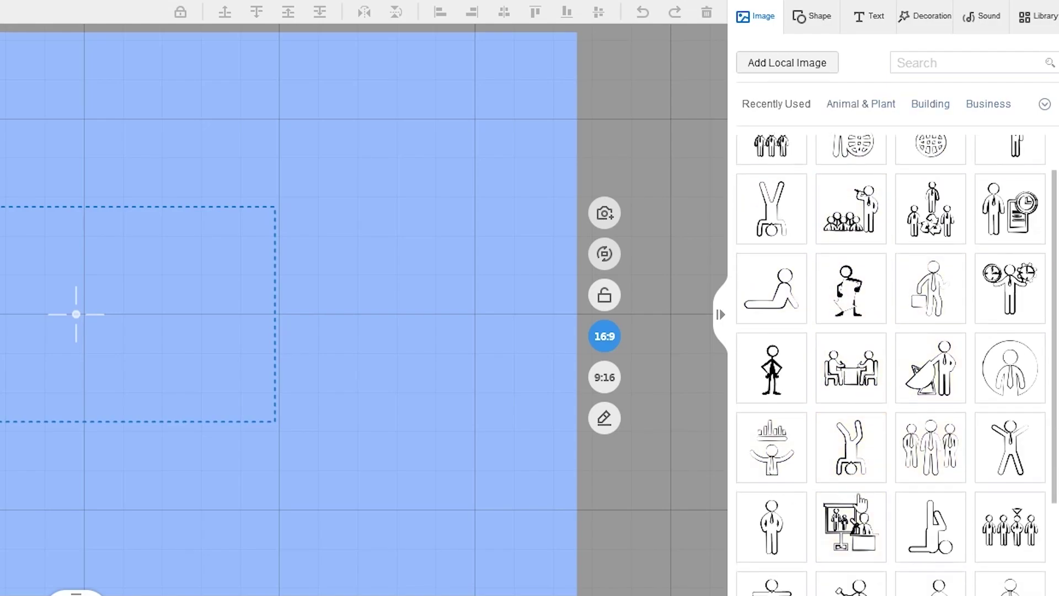
left_click(869, 482)
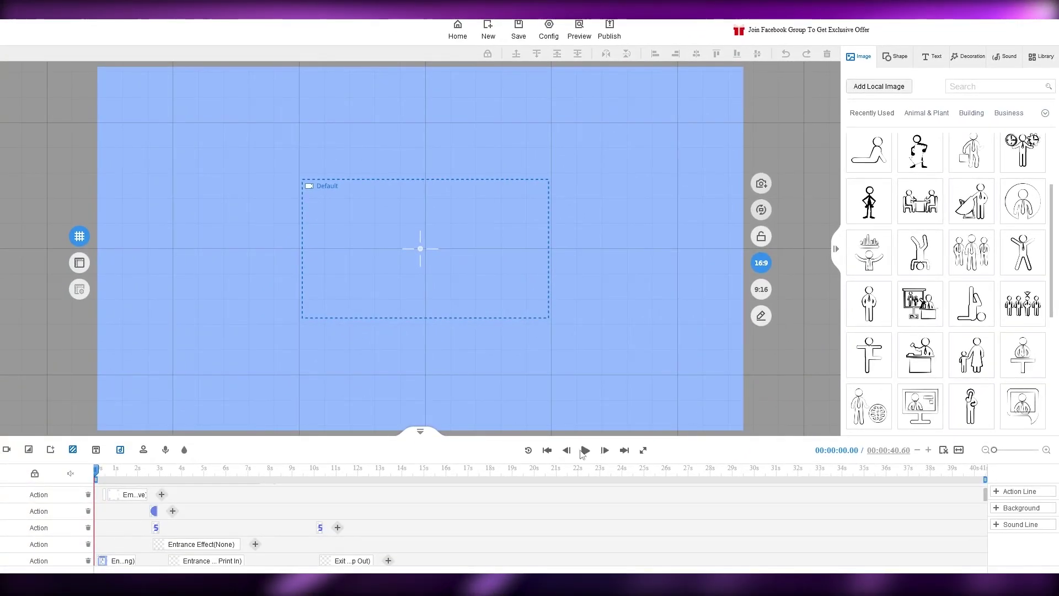
left_click(567, 463)
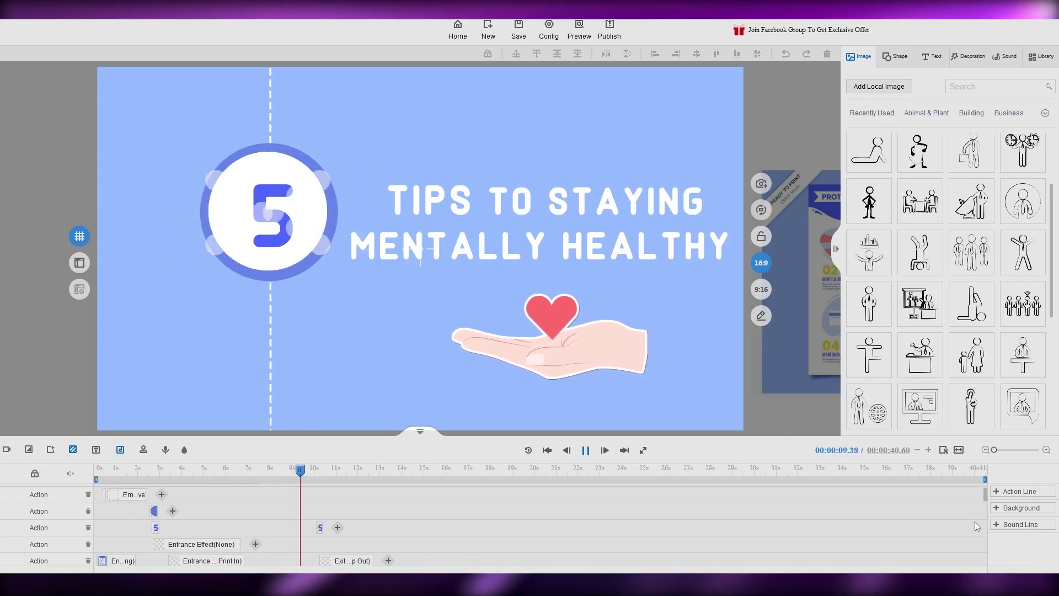
Pause playback and scrub the playhead to about 15.9 s in the first tip's scene.
key("space")
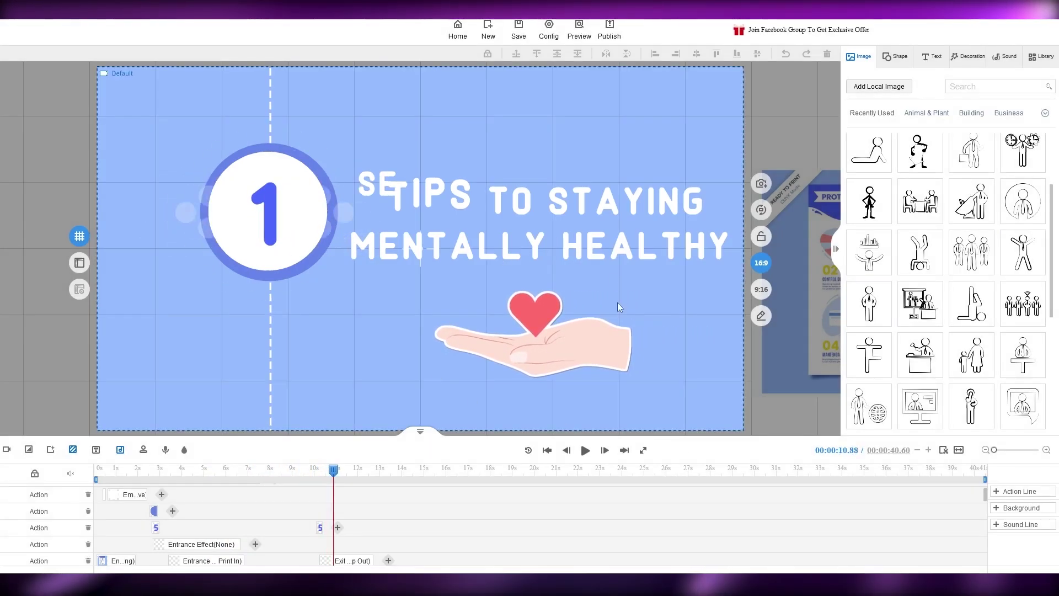
left_click(328, 472)
left_click_drag(327, 473, 388, 472)
mouse_move(322, 531)
scroll(454, 518, "down", 5)
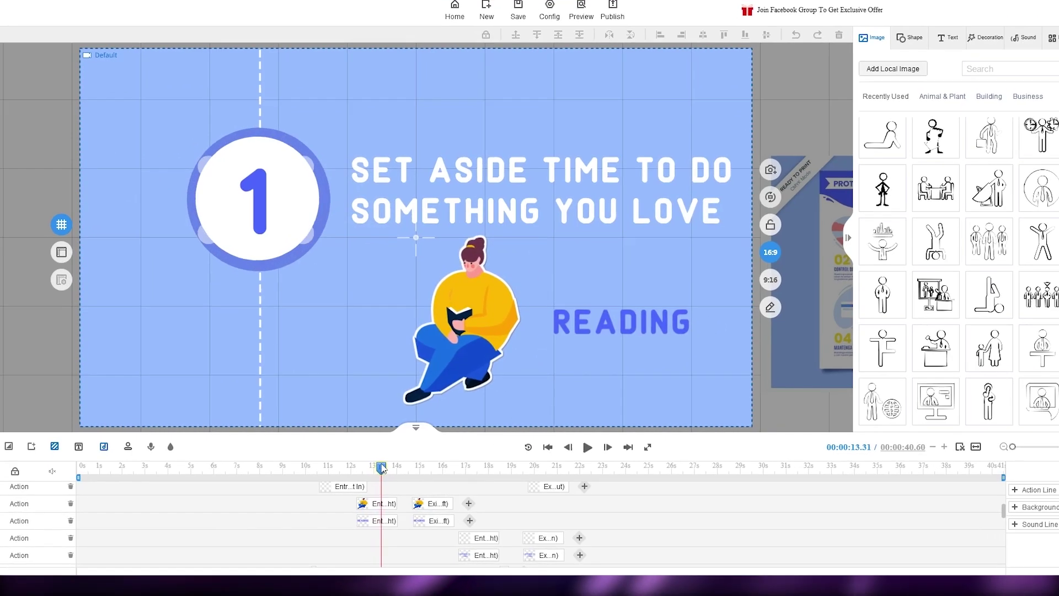
mouse_move(375, 525)
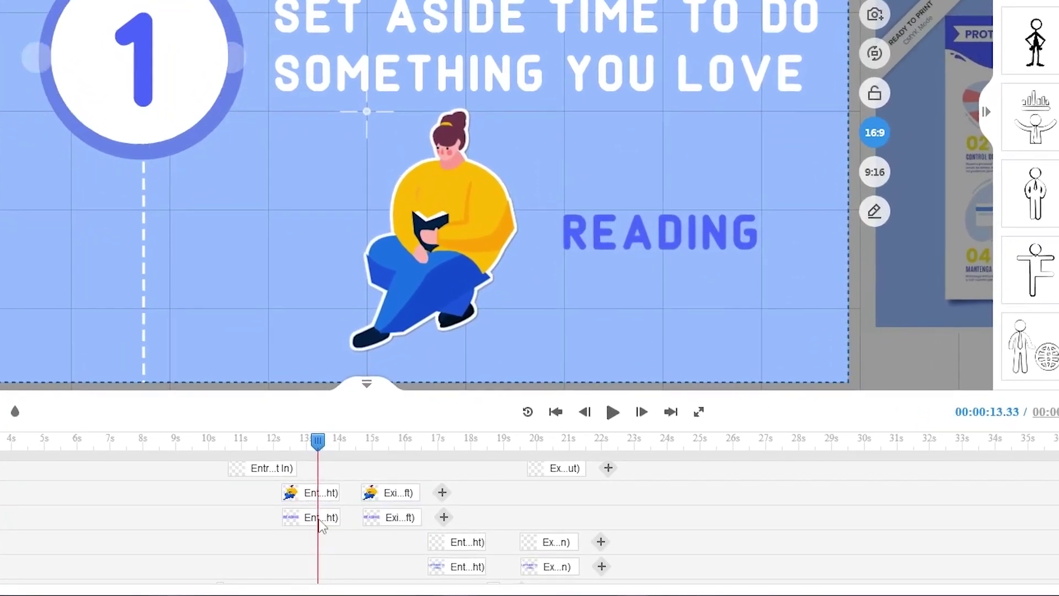
left_click_drag(317, 441, 376, 441)
left_click(316, 495)
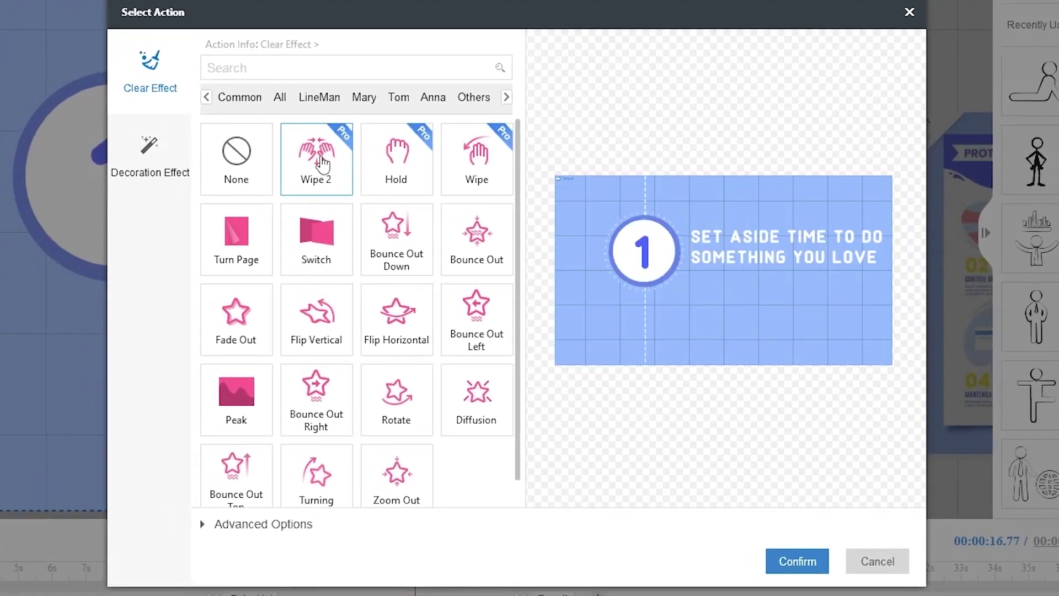
scroll(339, 258, "down", 1)
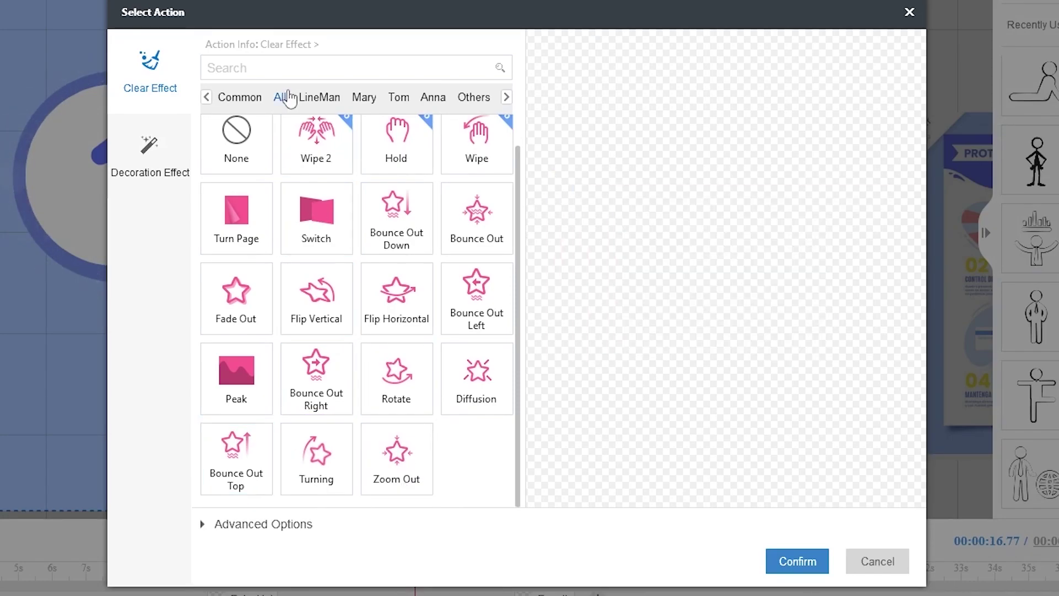
left_click(320, 99)
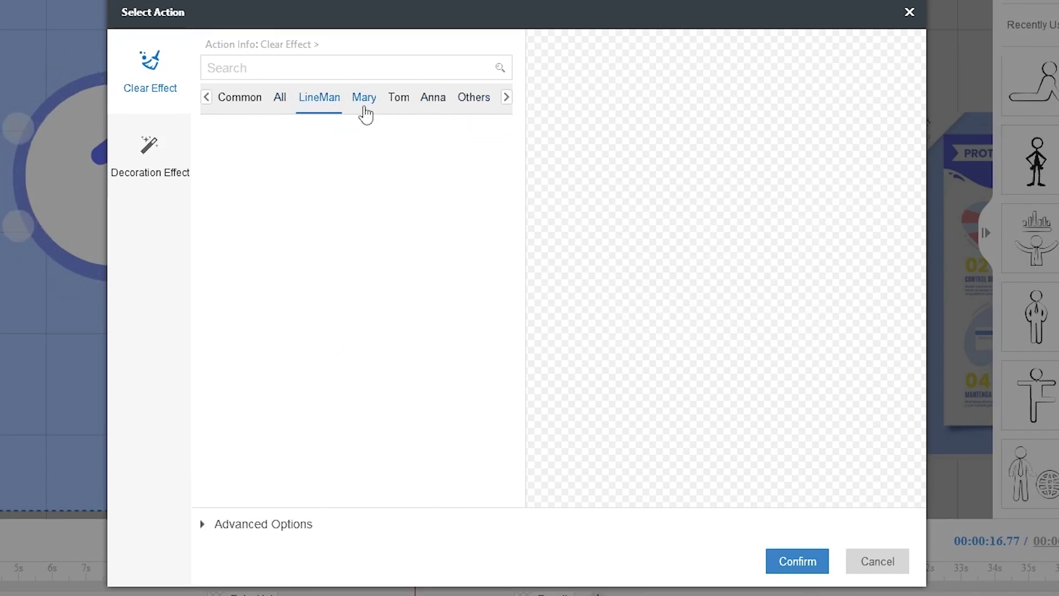
left_click(433, 107)
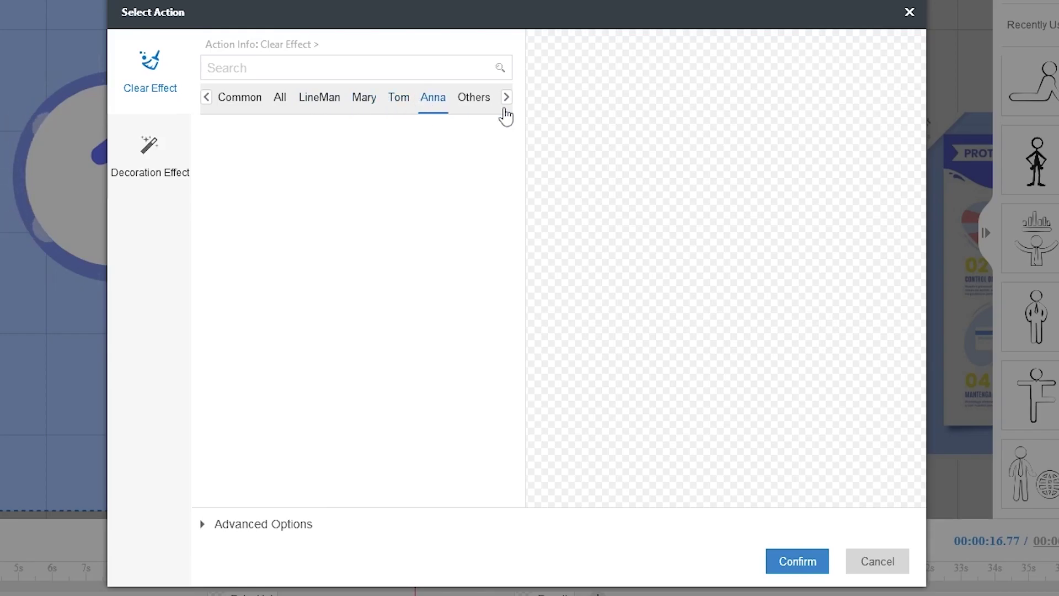
left_click(908, 13)
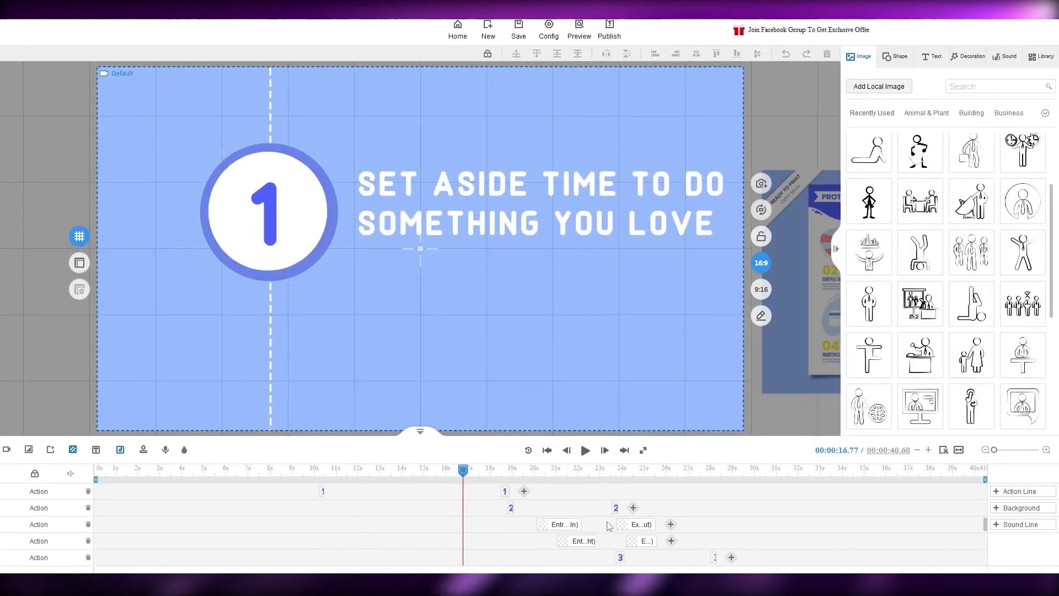
Move to the third tip's scene and add the businessman stick figure.
left_click_drag(463, 469, 646, 467)
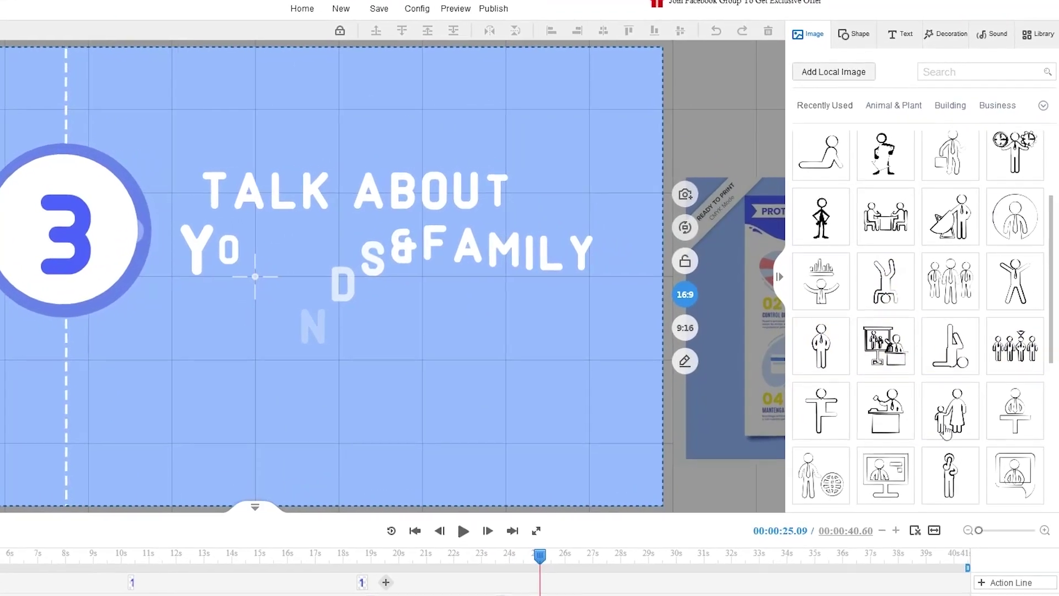
left_click(881, 298)
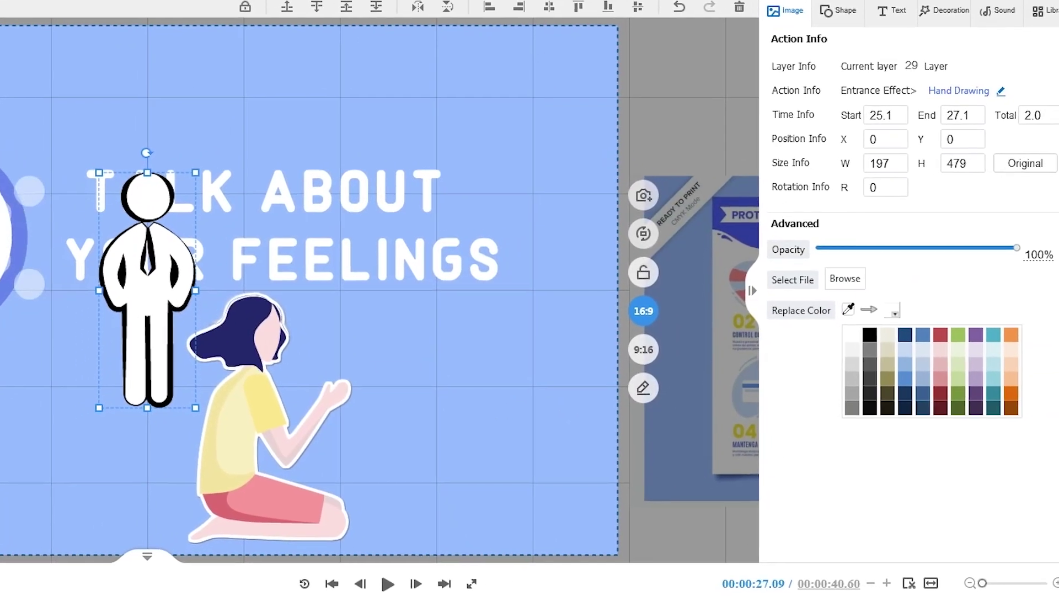
mouse_move(607, 567)
left_mouse_down()
mouse_move(758, 489)
mouse_move(717, 490)
left_mouse_up()
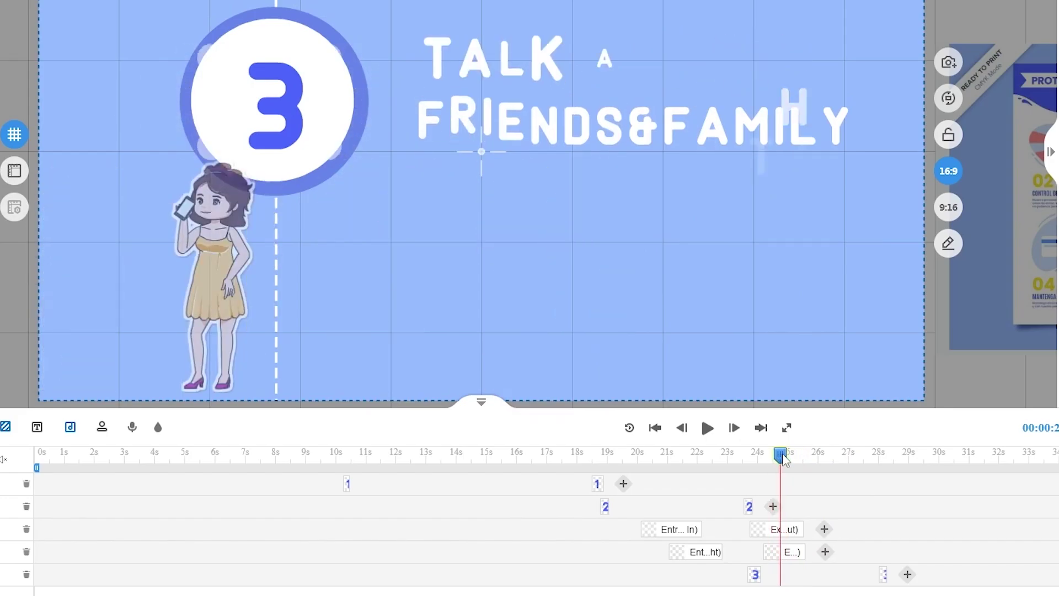
Scrub around 25 s to preview the figure's Hand Drawing entrance.
left_click_drag(783, 459, 786, 459)
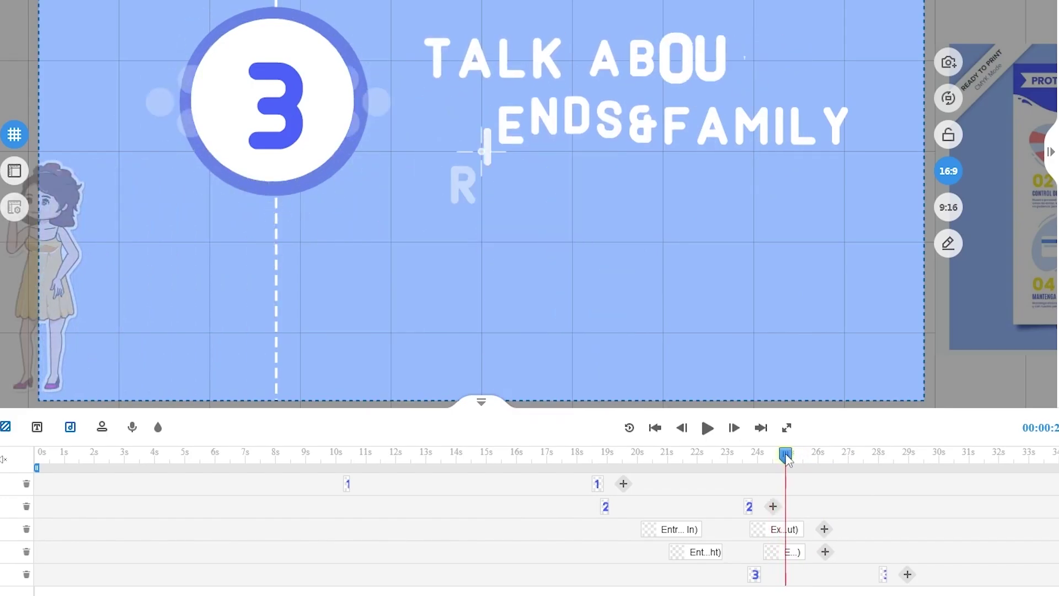
scroll(945, 532, "down", 3)
left_click(937, 525)
scroll(904, 528, "down", 3)
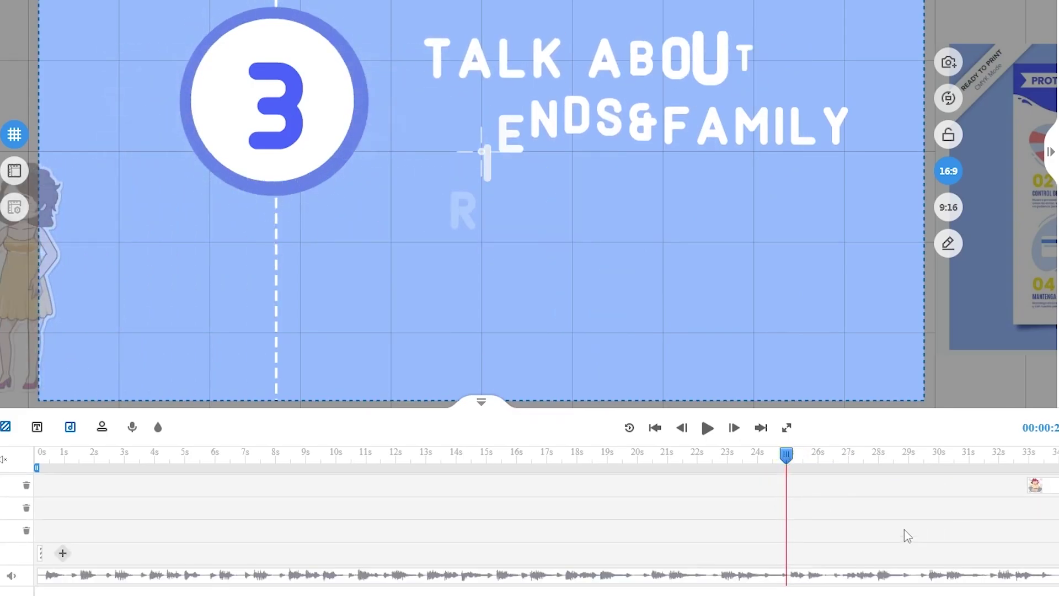
scroll(905, 529, "up", 5)
scroll(905, 528, "up", 3)
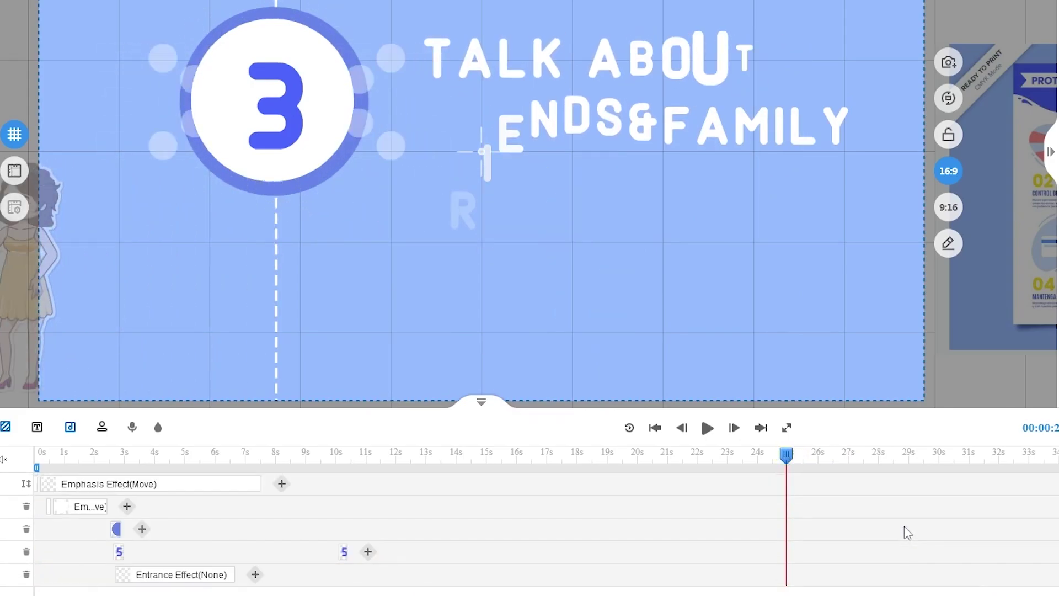
scroll(904, 529, "down", 5)
mouse_move(789, 460)
left_mouse_down()
mouse_move(784, 469)
mouse_move(799, 454)
mouse_move(857, 443)
mouse_move(839, 454)
left_mouse_up()
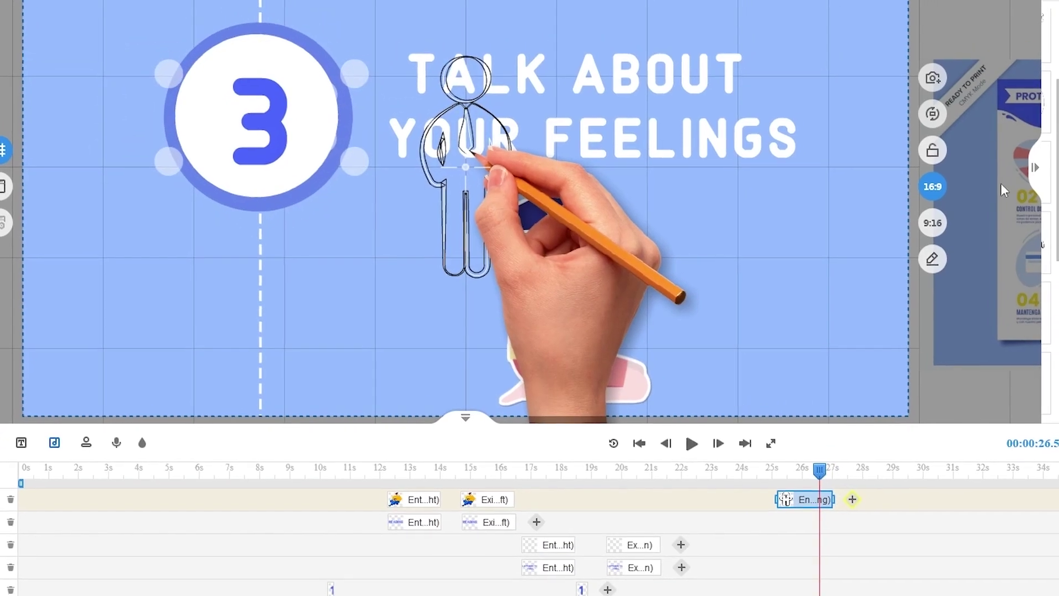
Give the stick figure a Swipe hand-gesture emphasis effect and preview it in the feelings scene.
left_click(867, 484)
left_click(524, 130)
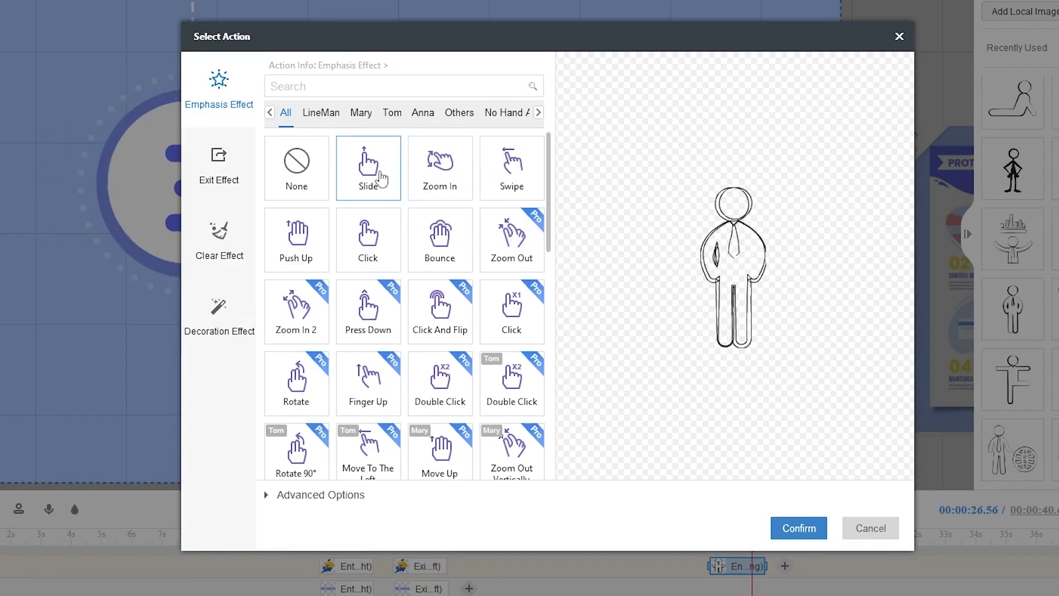
left_click(509, 175)
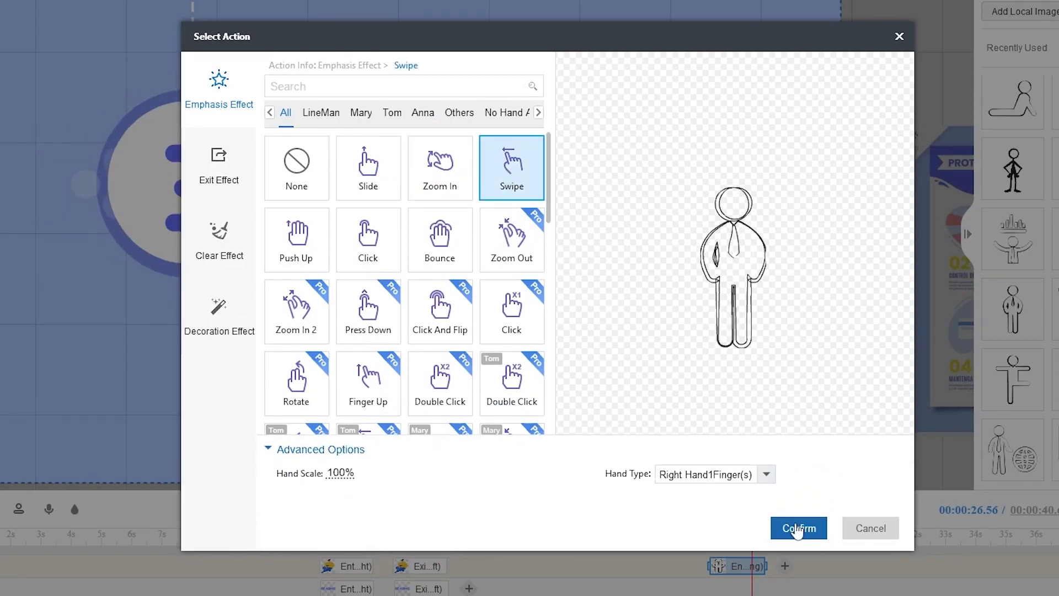
left_click(797, 528)
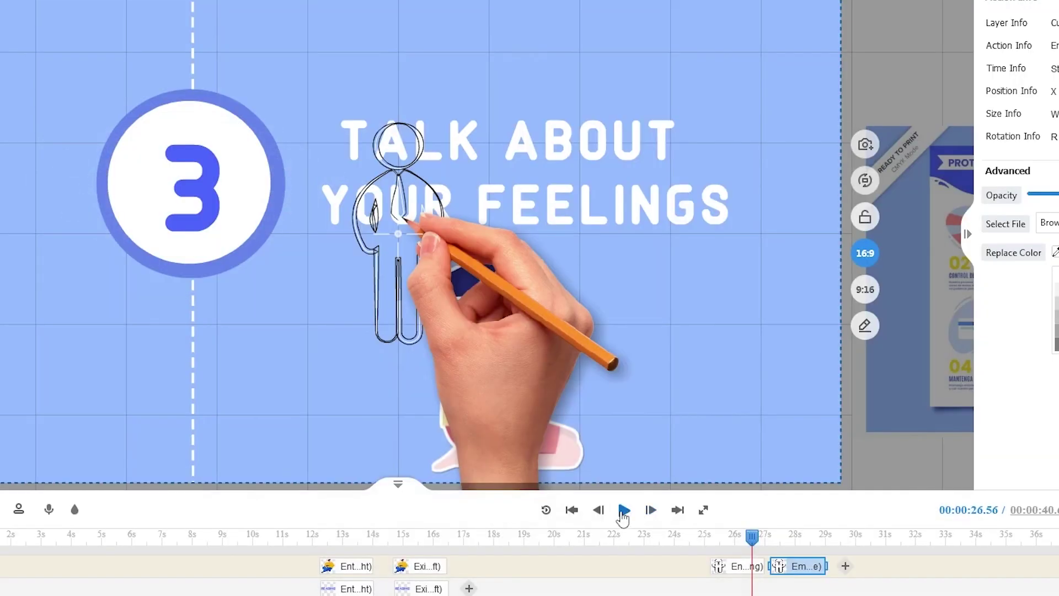
left_click(624, 510)
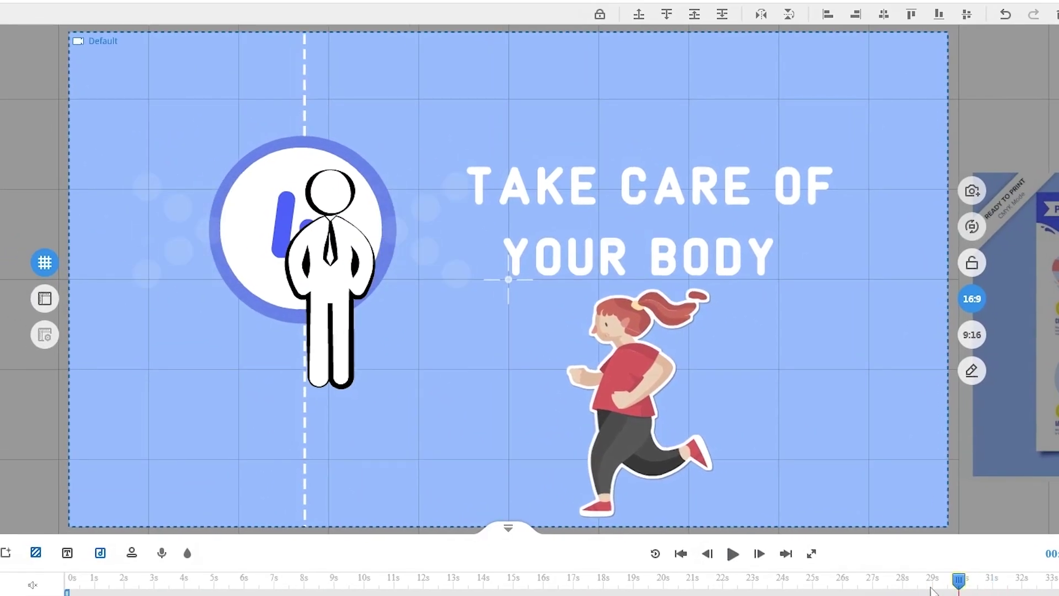
mouse_move(931, 590)
left_mouse_down()
mouse_move(884, 589)
mouse_move(925, 589)
left_mouse_up()
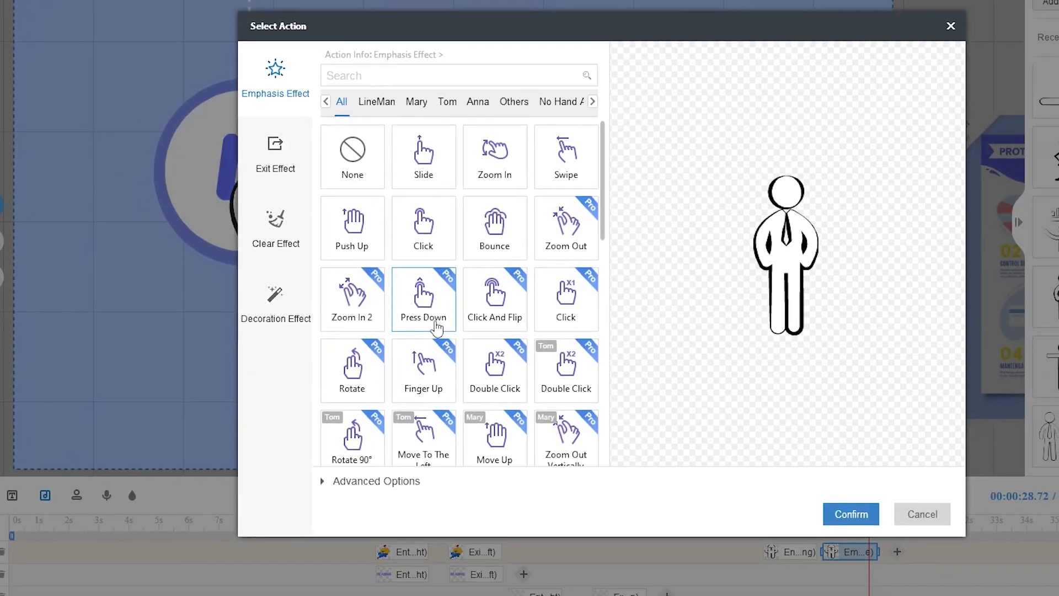
Give the stick figure the LineMan Throw Out Up exit effect and confirm it.
left_click(370, 94)
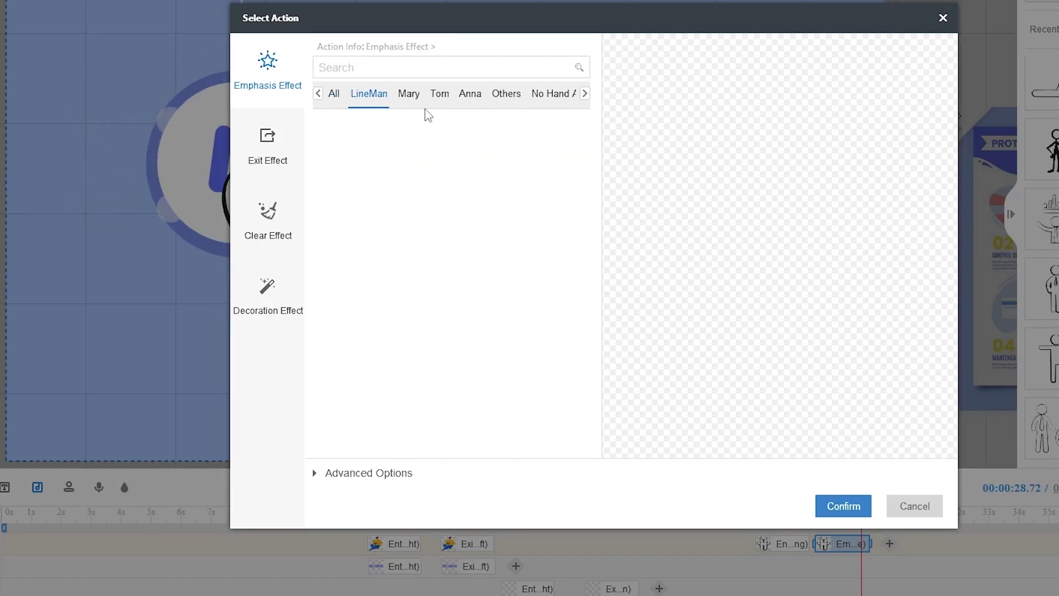
left_click(271, 167)
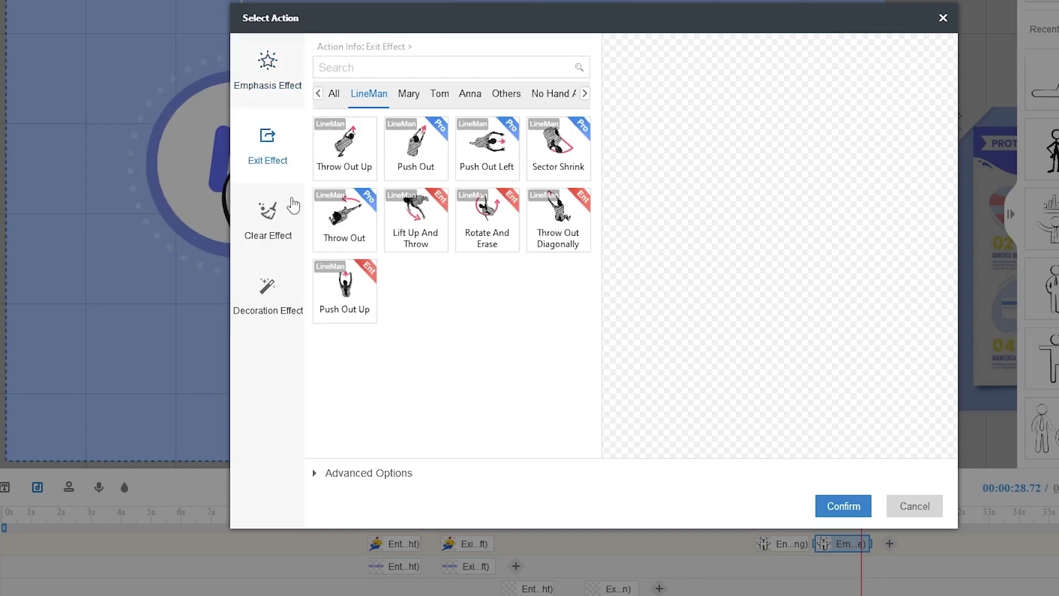
left_click(290, 96)
left_click(282, 167)
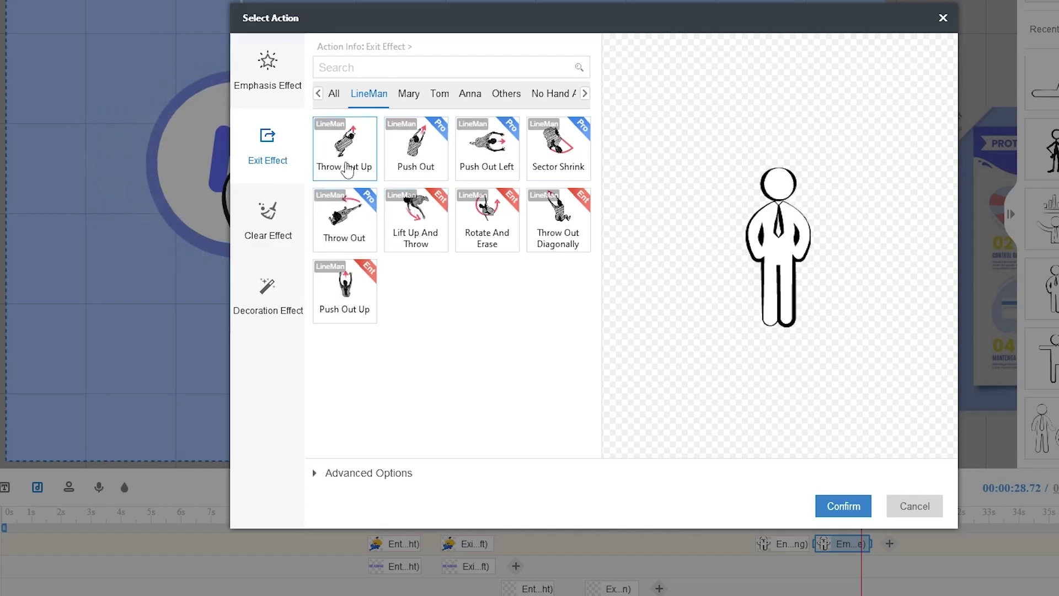
left_click(347, 171)
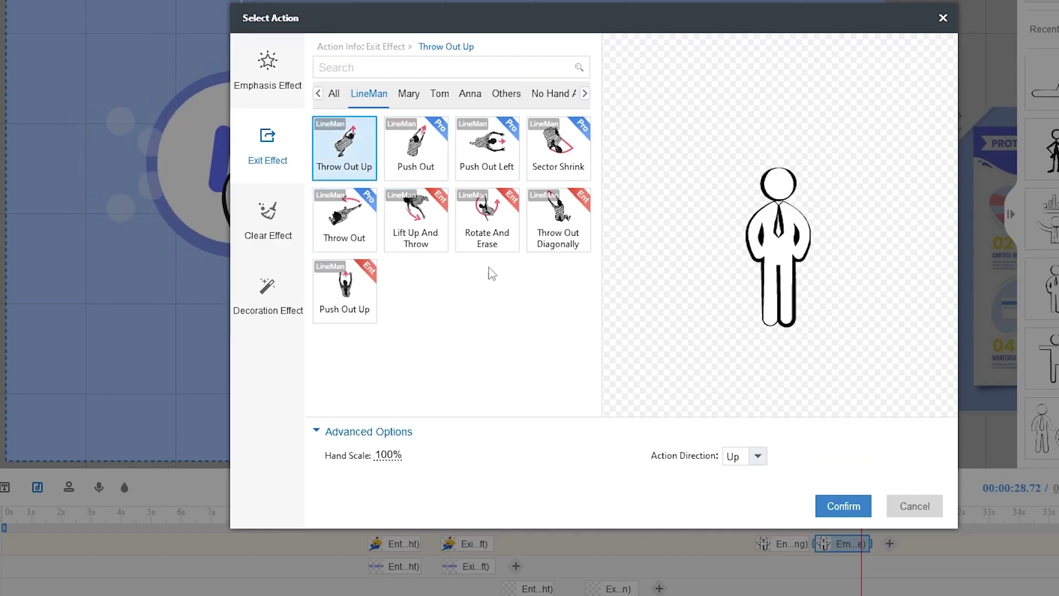
left_click(853, 507)
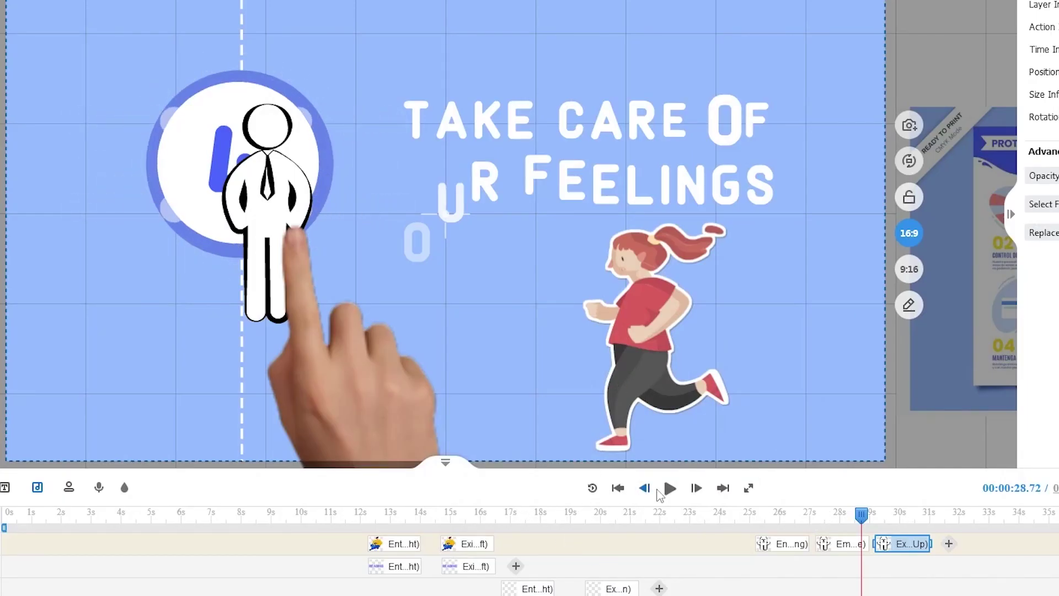
Preview the stick figure's new Throw Out Up exit, then stop playback.
left_click(668, 489)
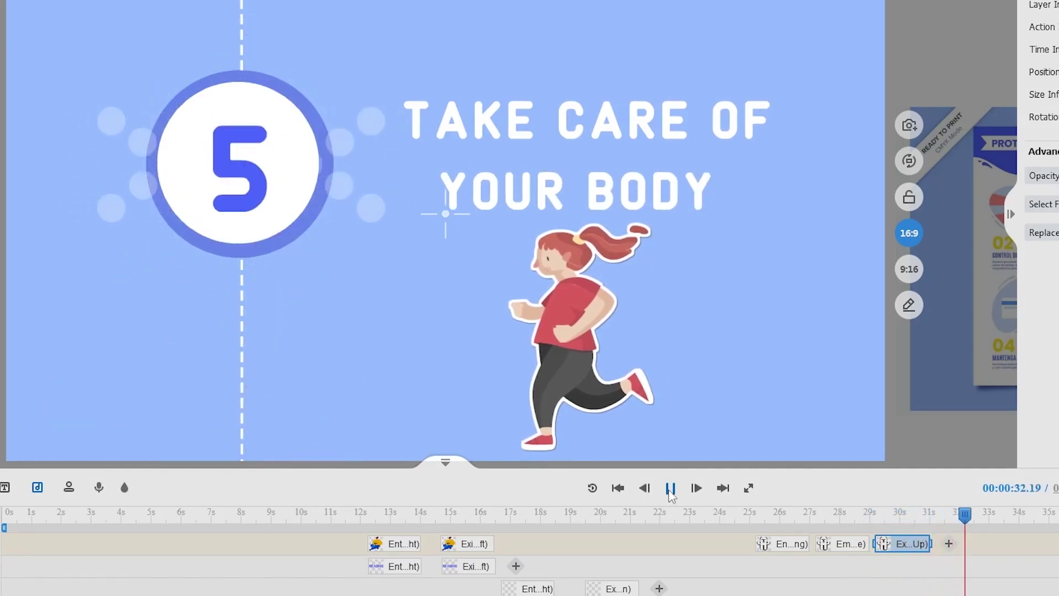
left_click(670, 488)
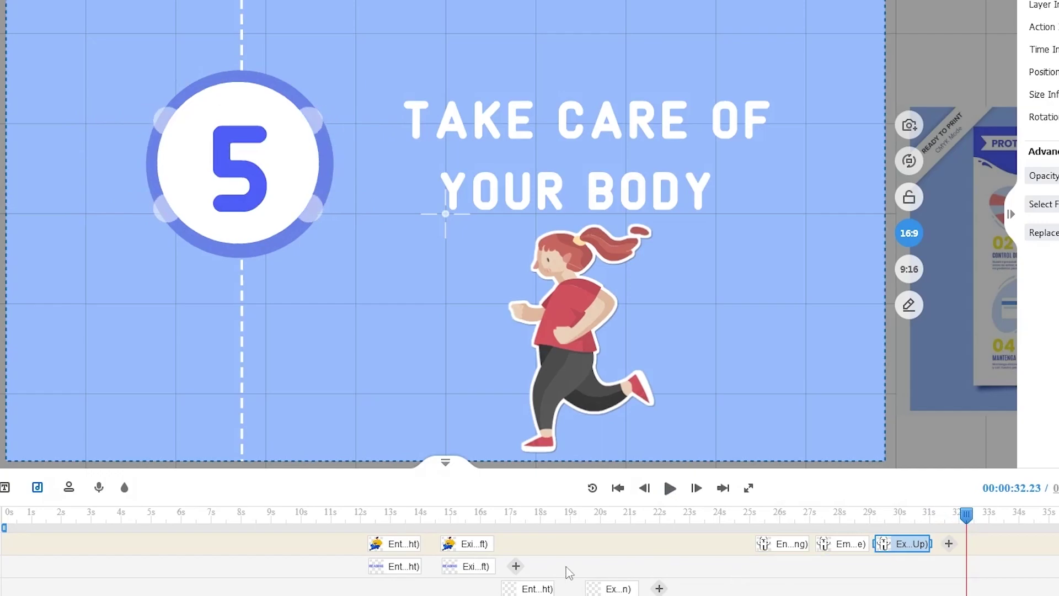
scroll(891, 560, "down", 3)
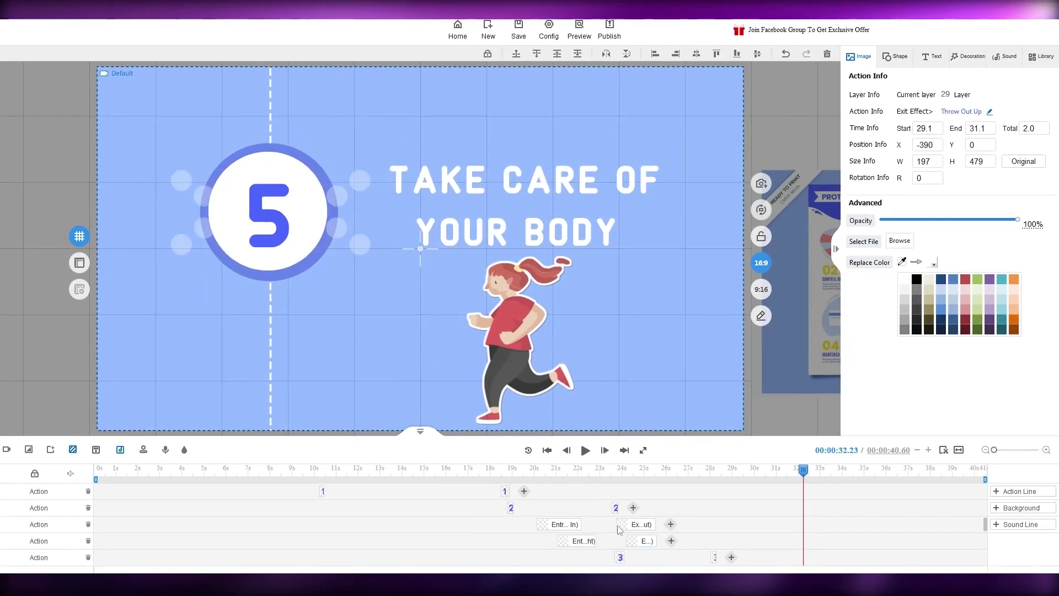
Drag the heading's Exit clip later so it plays during the Connect with Friends&Family scene.
scroll(689, 524, "down", 5)
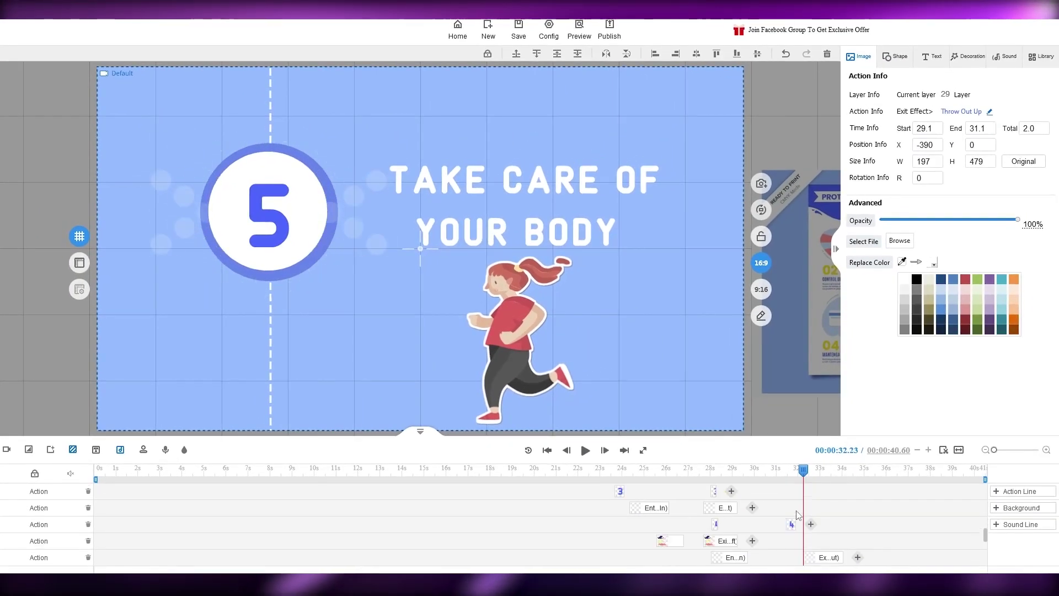
scroll(744, 524, "down", 5)
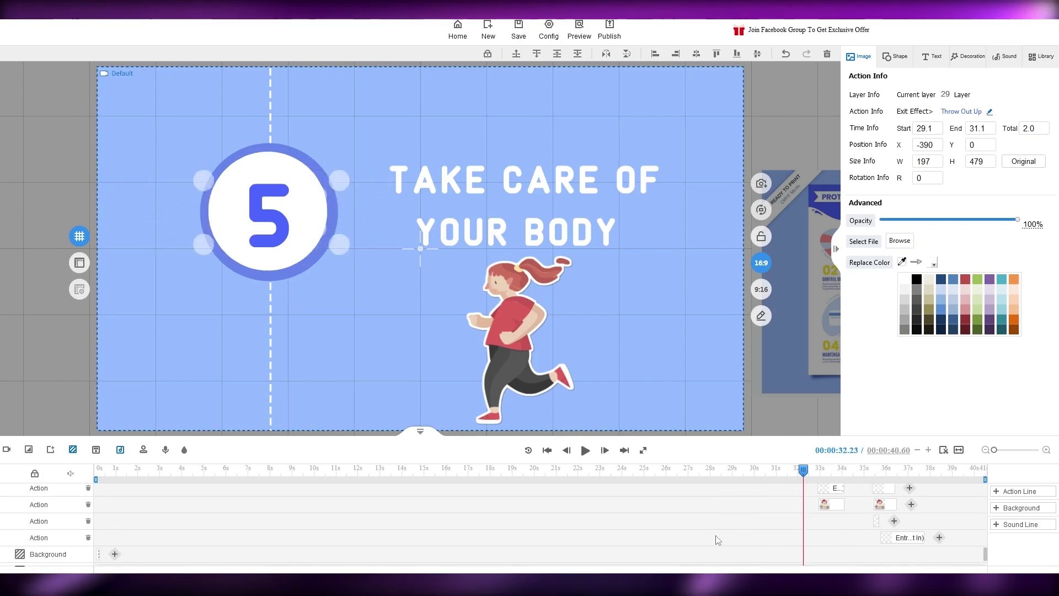
scroll(648, 532, "up", 5)
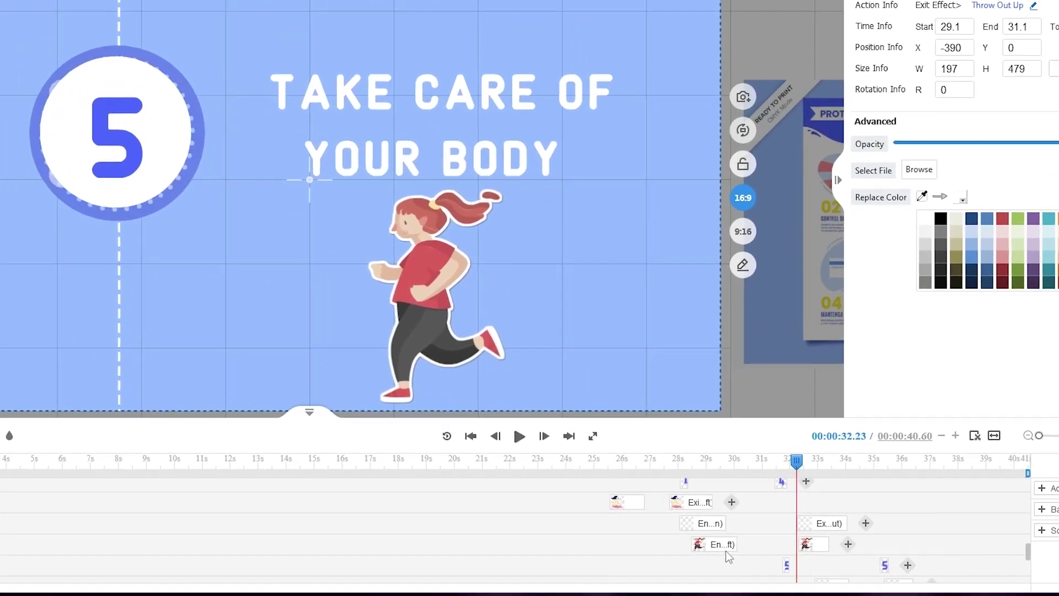
mouse_move(563, 535)
left_mouse_down()
mouse_move(626, 528)
mouse_move(574, 540)
left_mouse_up()
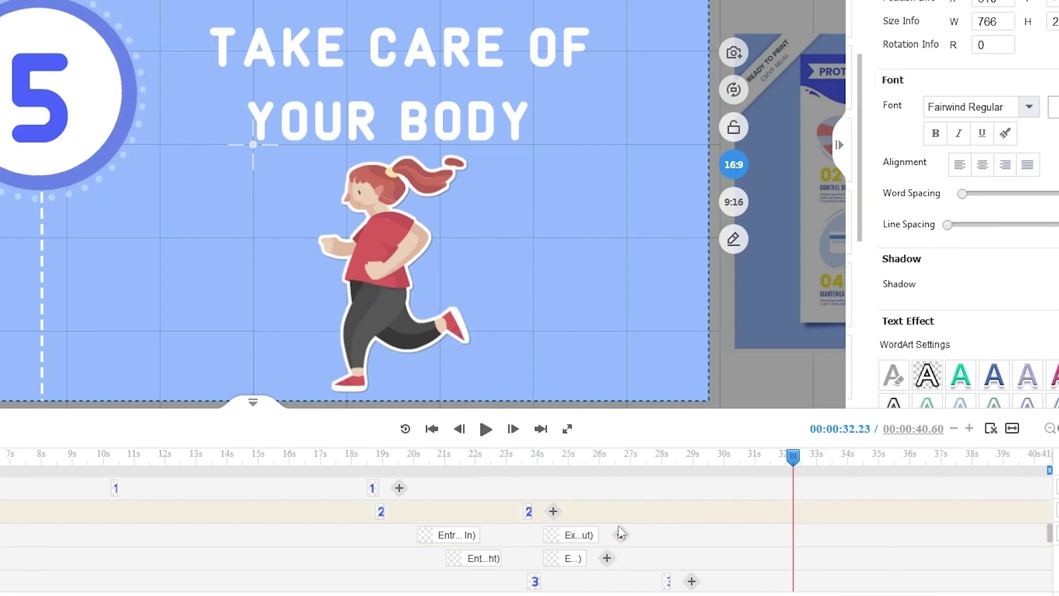
mouse_move(463, 536)
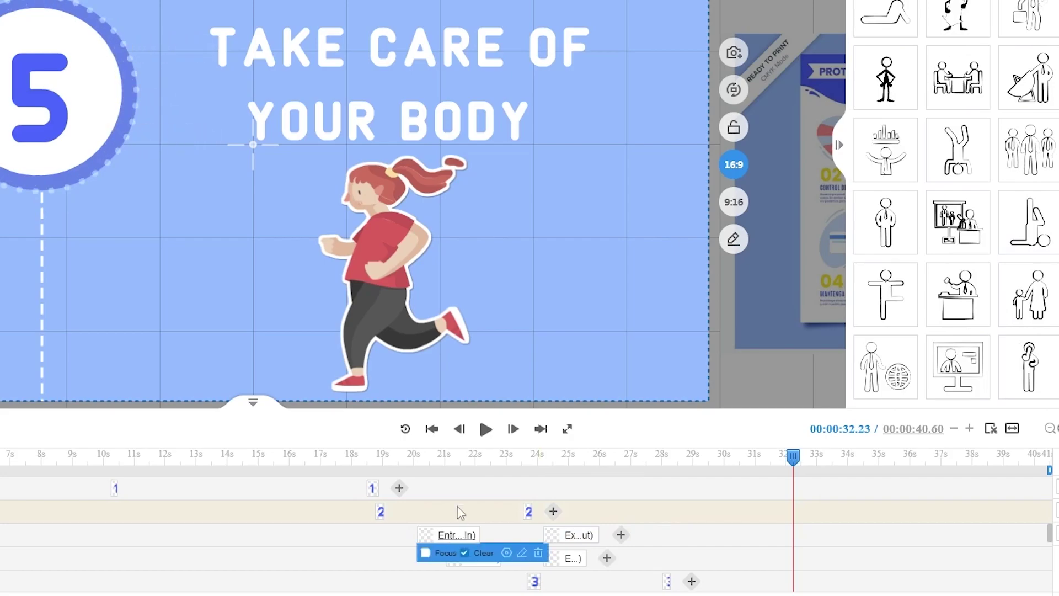
left_click_drag(451, 476, 584, 458)
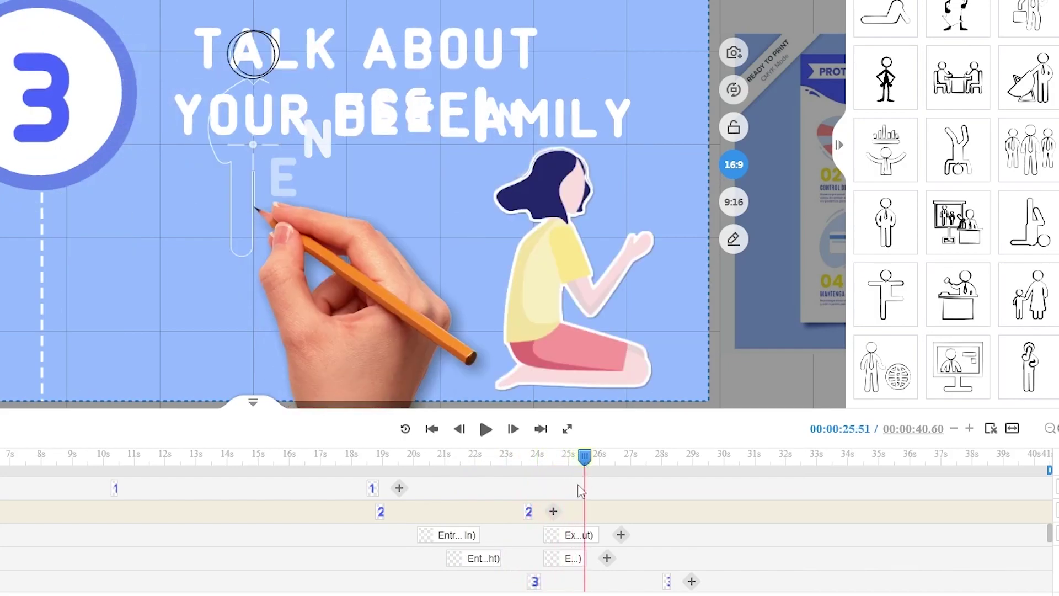
left_click_drag(589, 531, 662, 531)
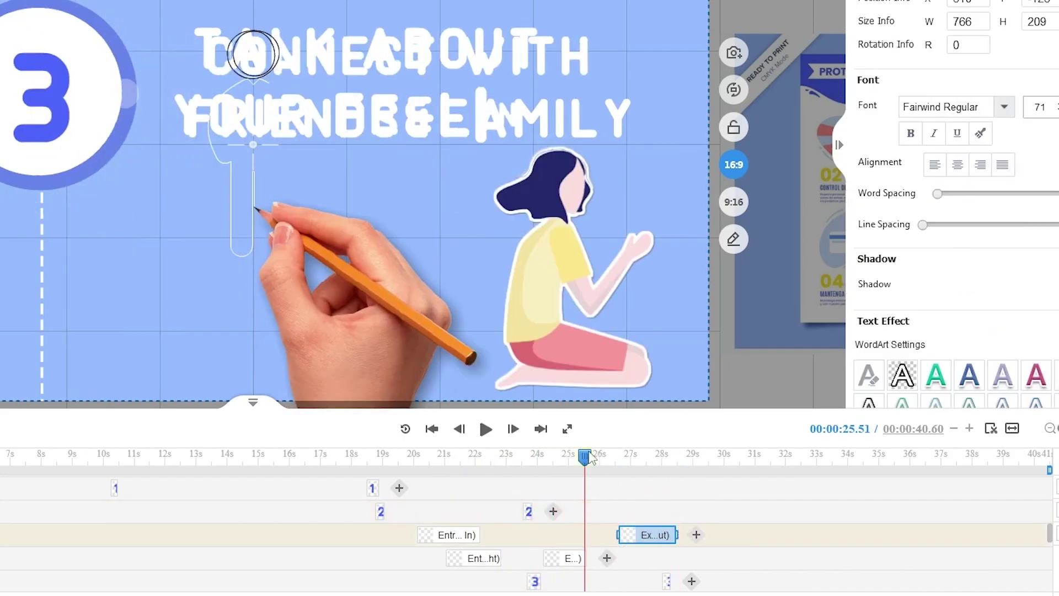
left_click_drag(585, 458, 633, 466)
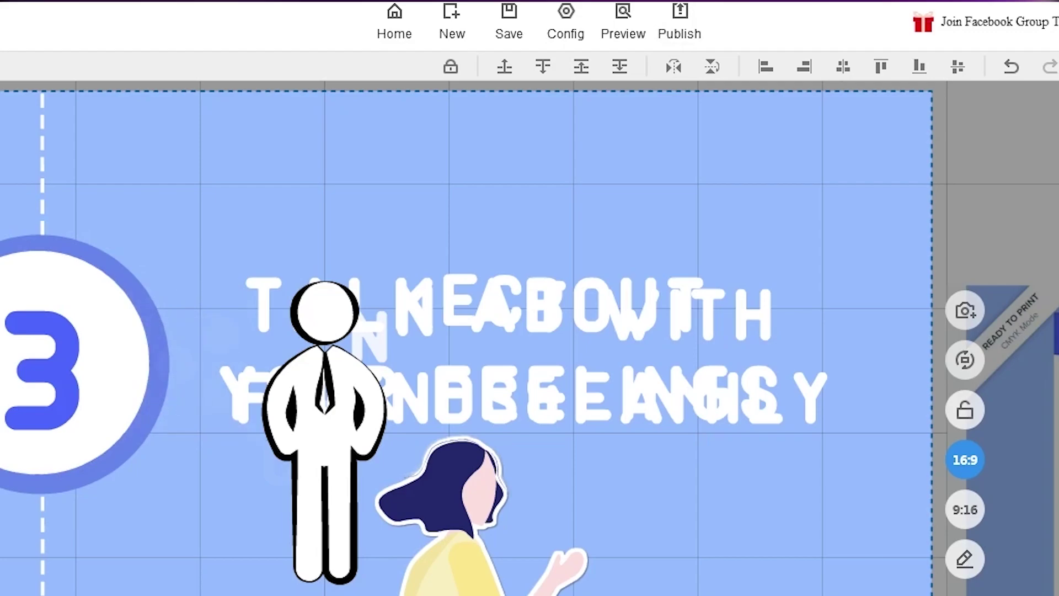
Publish the project as a 576P .mp4 video and open its output folder.
left_click(667, 33)
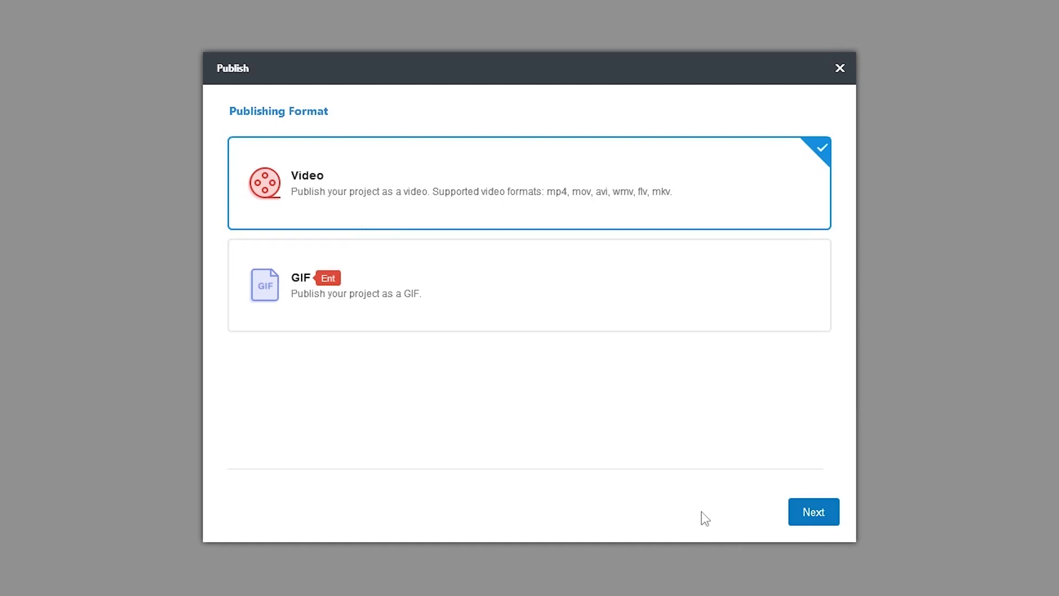
left_click(812, 516)
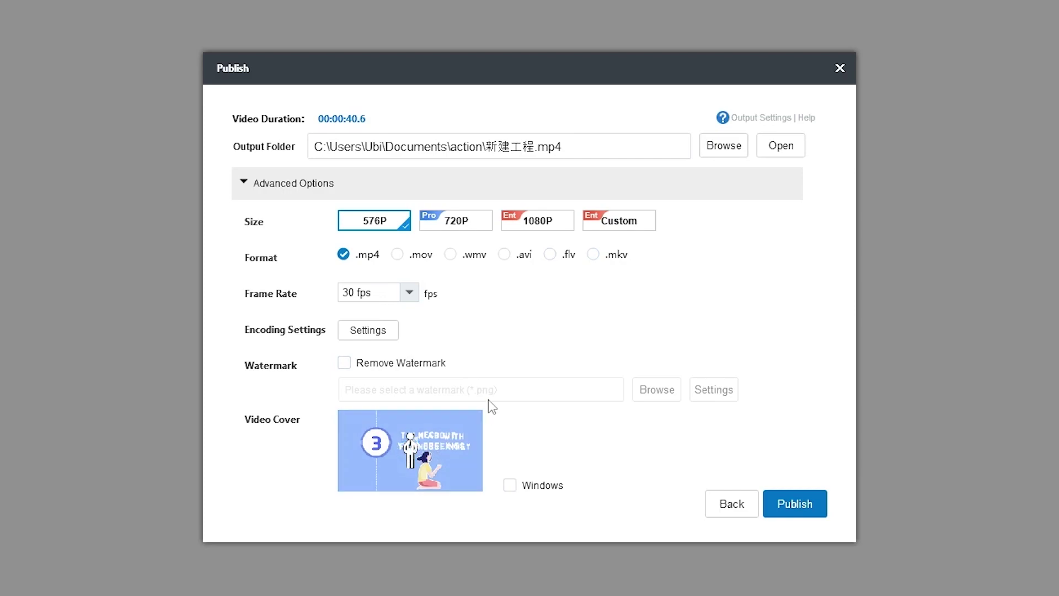
left_click(816, 515)
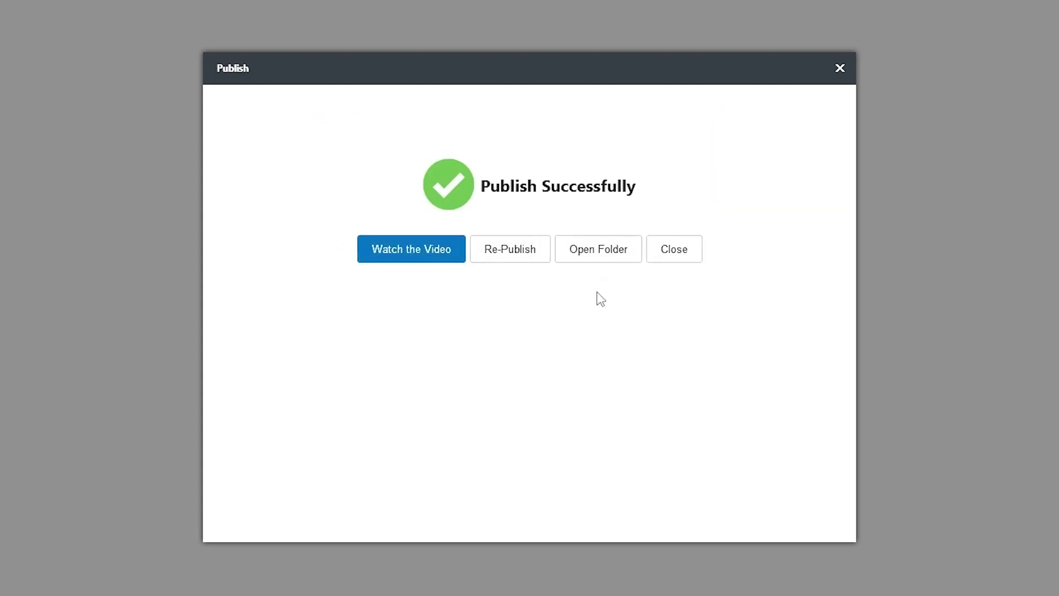
left_click(606, 252)
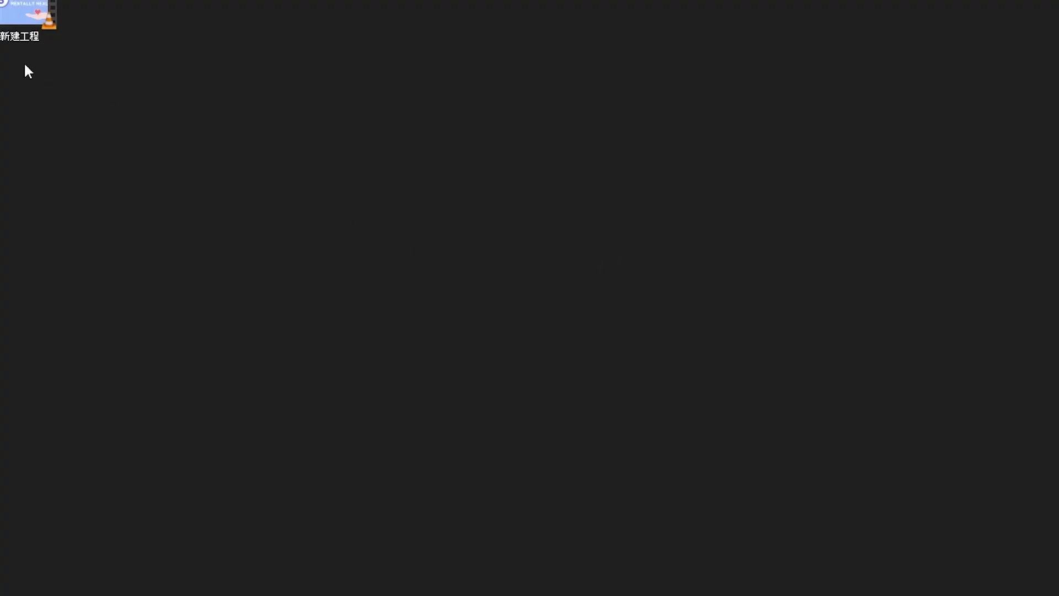
Play 新建工程.mp4 in VLC and watch it fullscreen.
double_click(27, 14)
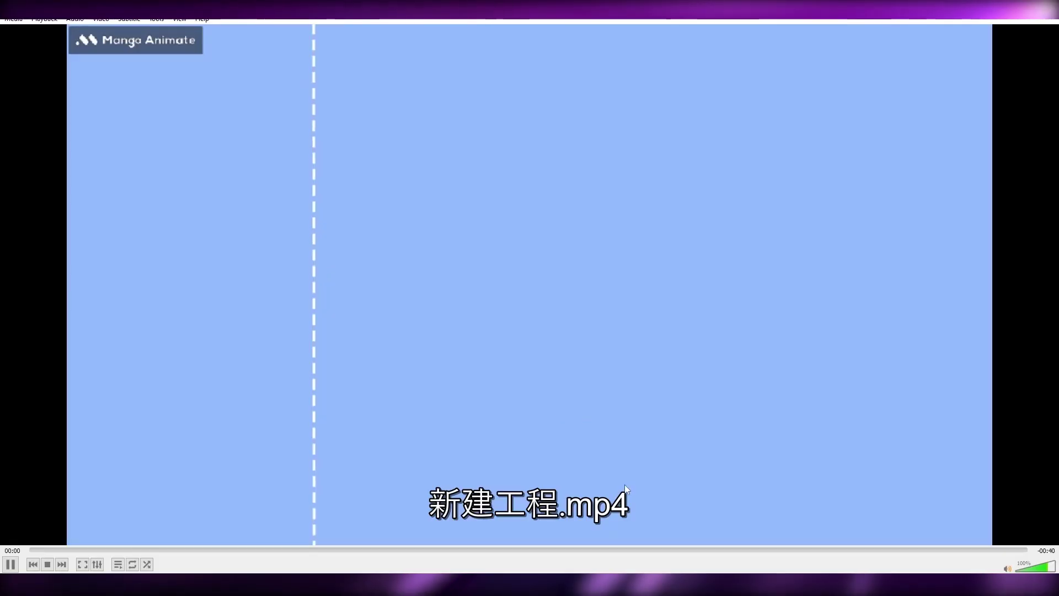
scroll(444, 396, "down", 2)
scroll(444, 396, "up", 2)
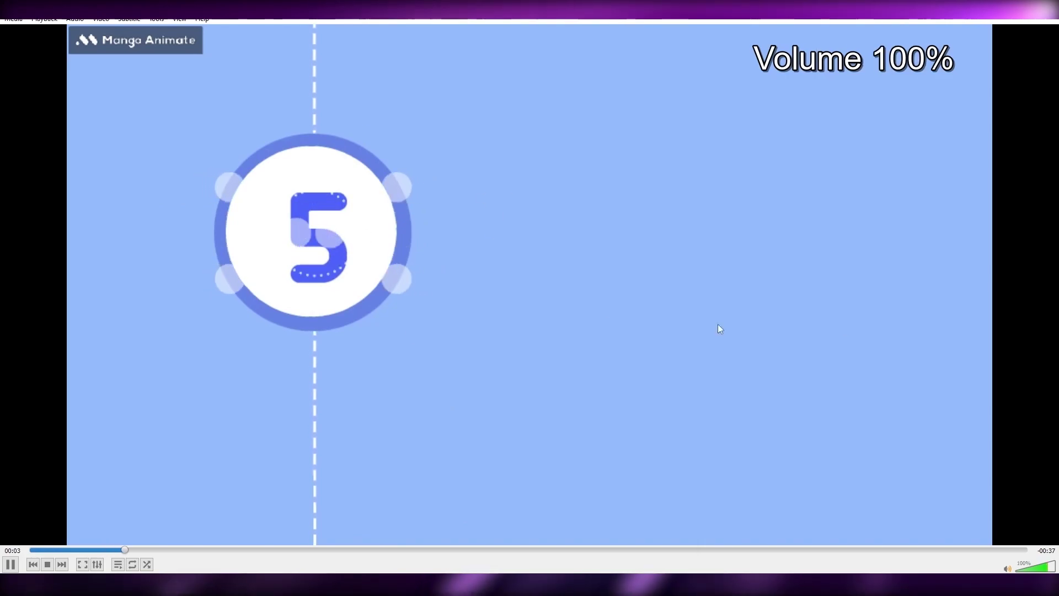
double_click(647, 316)
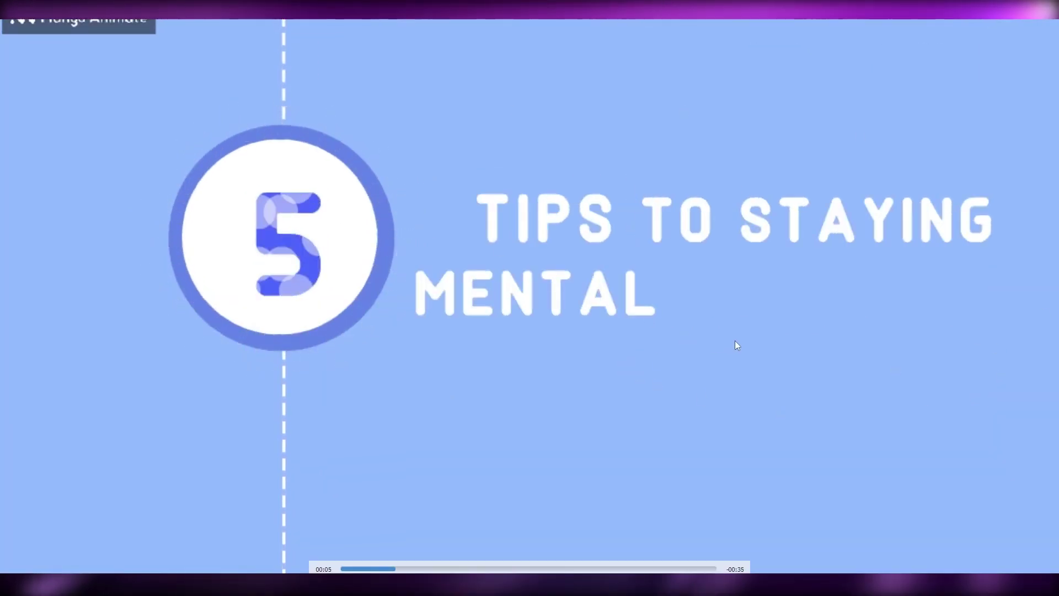
scroll(735, 339, "down", 3)
Leave fullscreen, then close VLC and the File Explorer window.
double_click(587, 272)
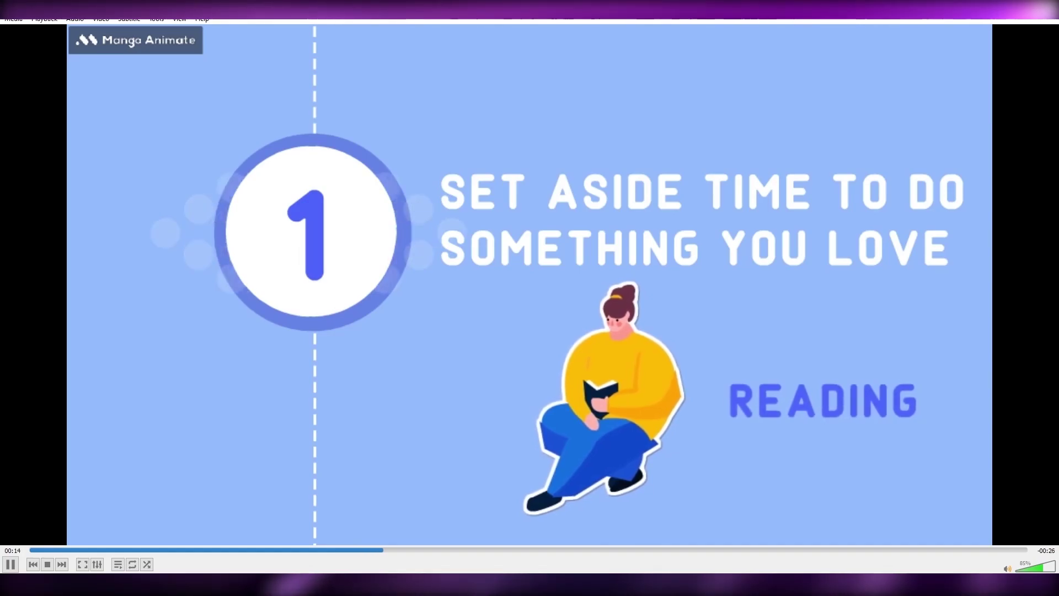
key("alt+F4")
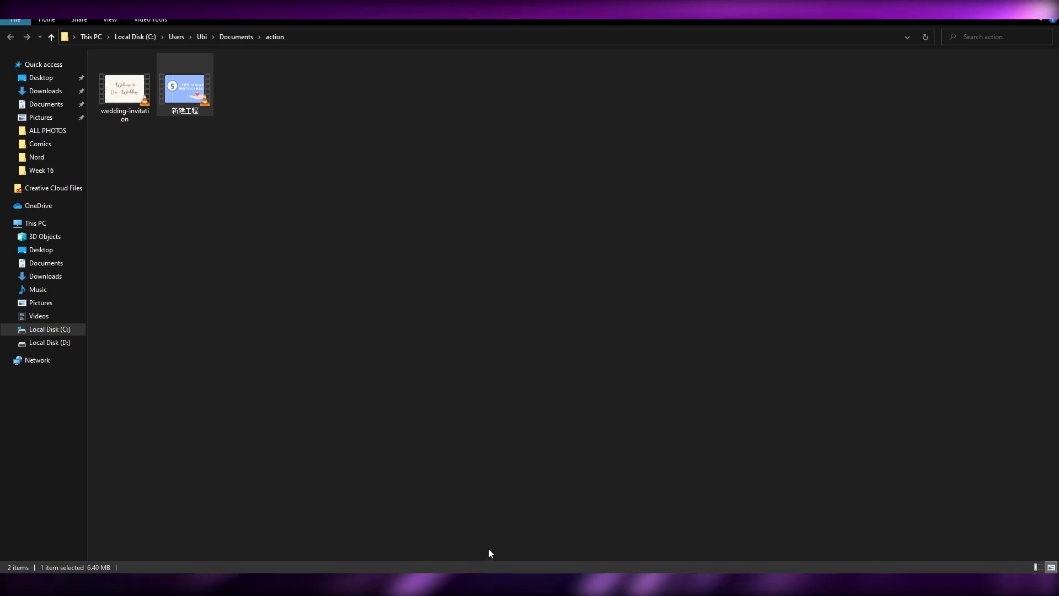
key("alt+F4")
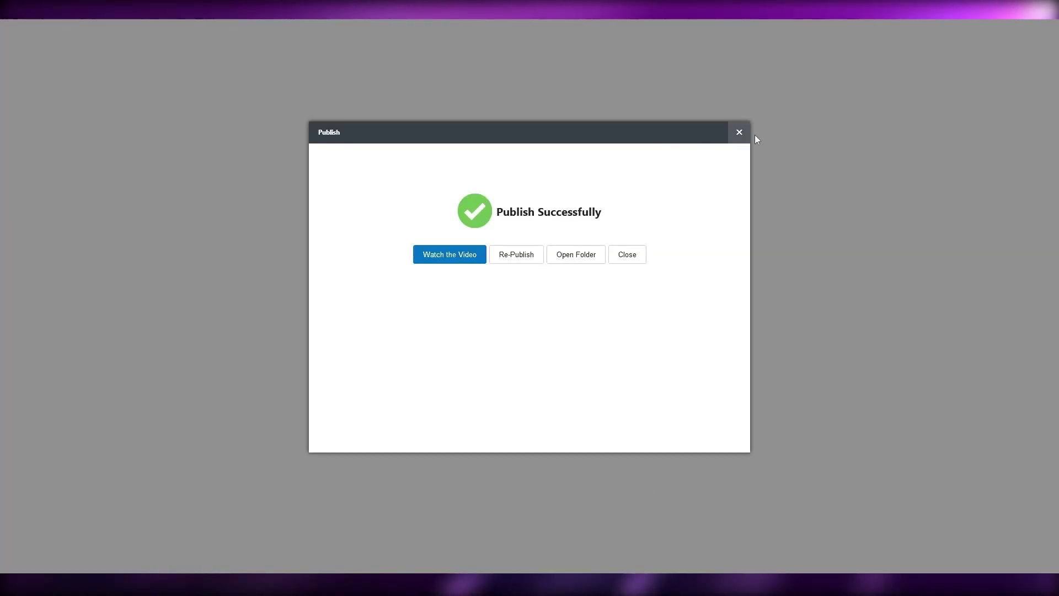
Close the Publish Successfully dialog to return to the editor.
left_click(731, 140)
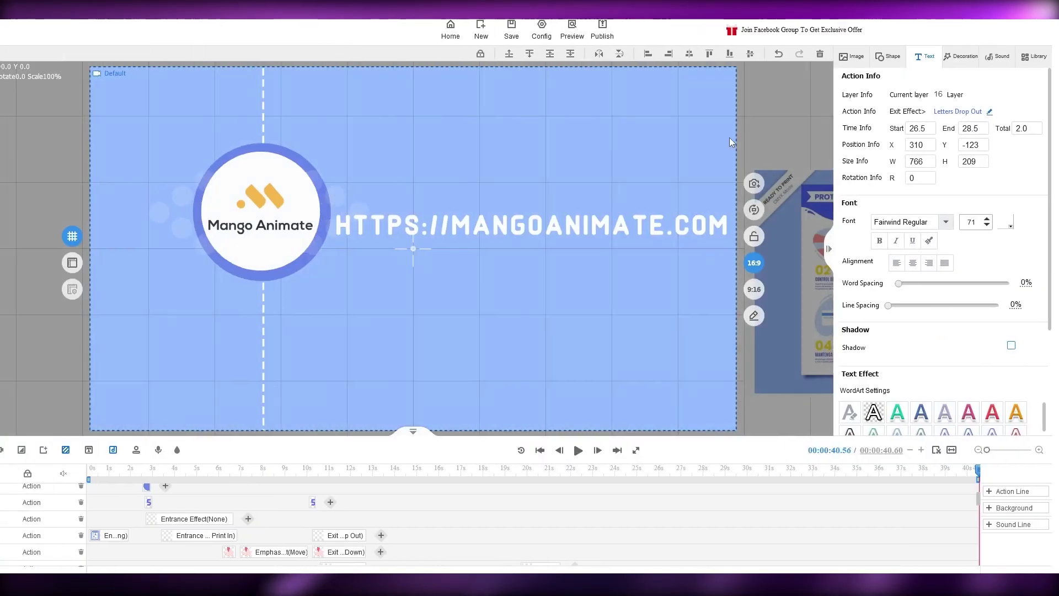